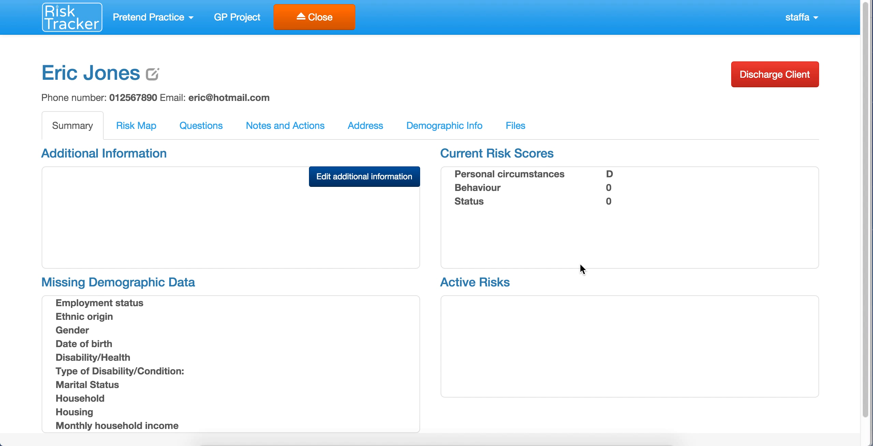
Step: Set demographic details to Employed <16 hours per week, White Scottish and Male
{"action": "left_click", "coordinate": [152, 77]}
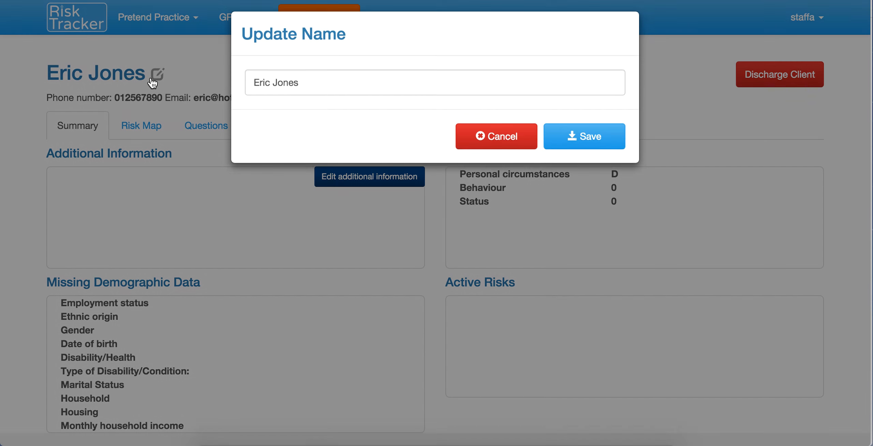
{"action": "left_click", "coordinate": [514, 143]}
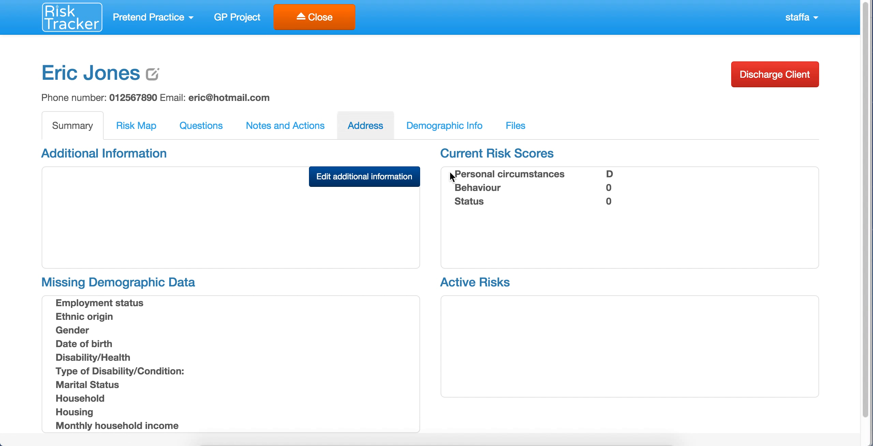
{"action": "left_click", "coordinate": [452, 126]}
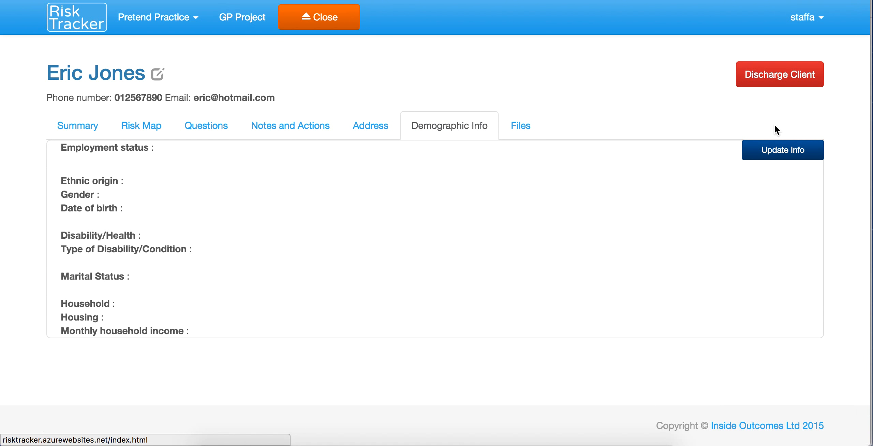
{"action": "left_click", "coordinate": [778, 150]}
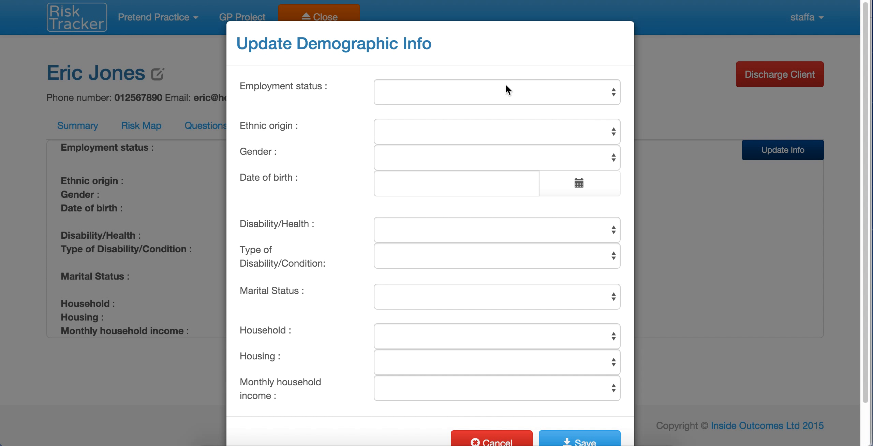
{"action": "left_click", "coordinate": [506, 85]}
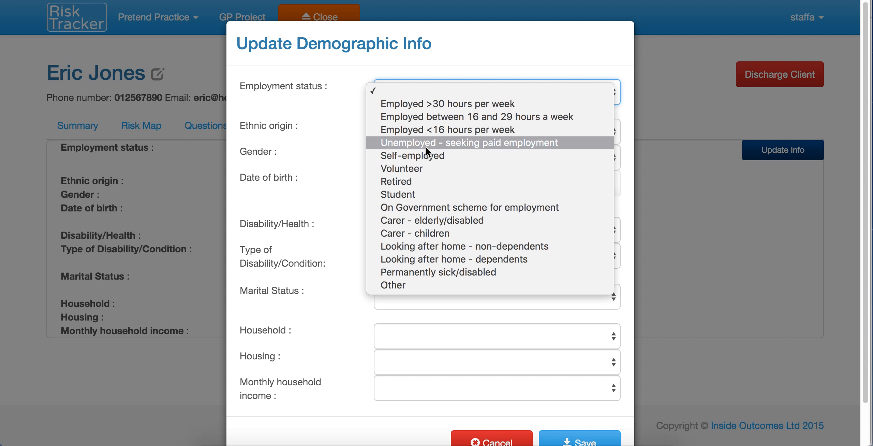
{"action": "left_click", "coordinate": [421, 129]}
{"action": "left_click", "coordinate": [450, 133]}
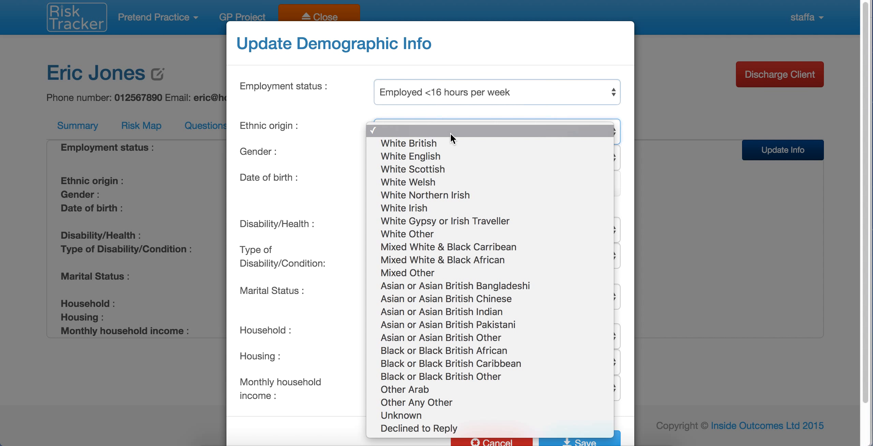
{"action": "left_click", "coordinate": [425, 168]}
{"action": "left_click", "coordinate": [428, 165]}
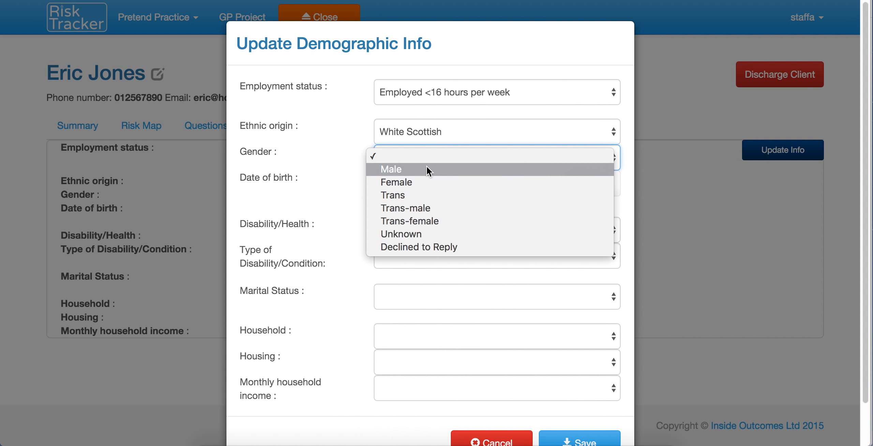
{"action": "left_click", "coordinate": [413, 174]}
{"action": "left_click", "coordinate": [412, 182]}
{"action": "type", "text": "16/0"}
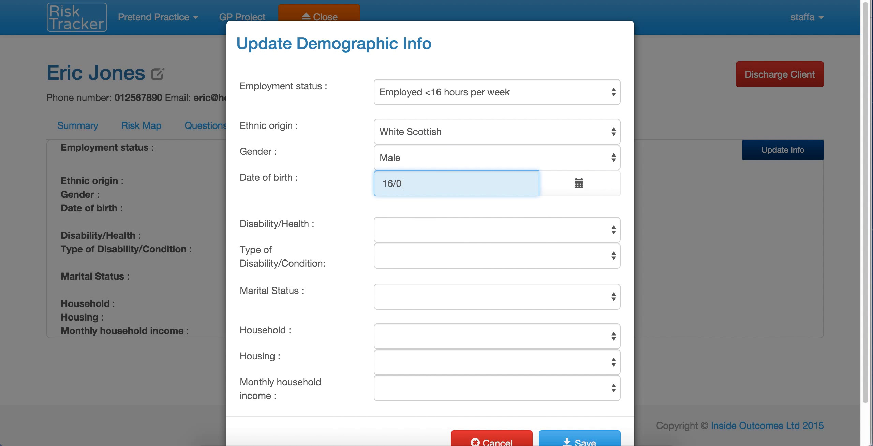
{"action": "type", "text": "4/61"}
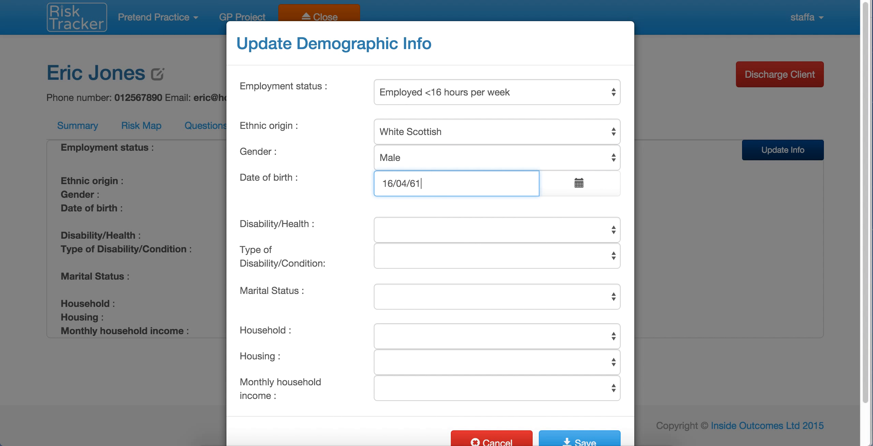
{"action": "left_click", "coordinate": [423, 220]}
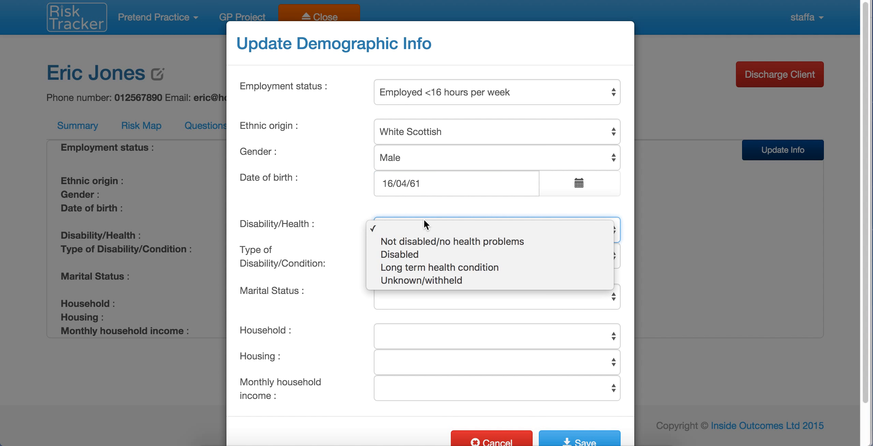
{"action": "left_click", "coordinate": [414, 241]}
{"action": "scroll", "coordinate": [537, 275], "scroll_direction": "down", "scroll_amount": 3}
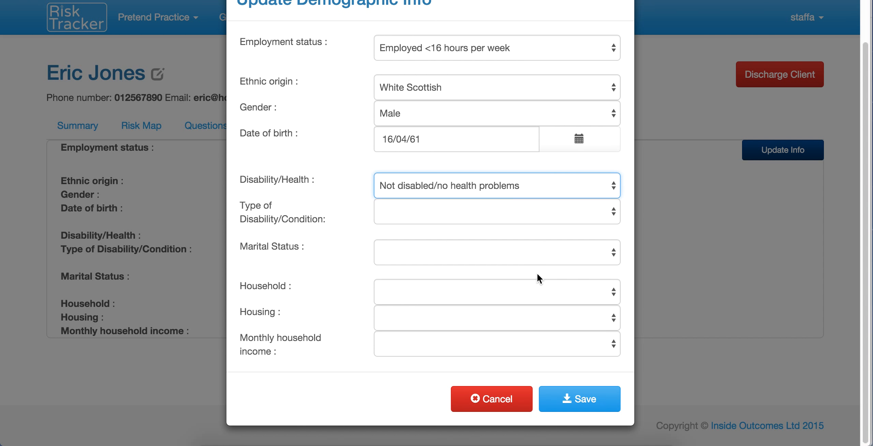
{"action": "left_click", "coordinate": [586, 402]}
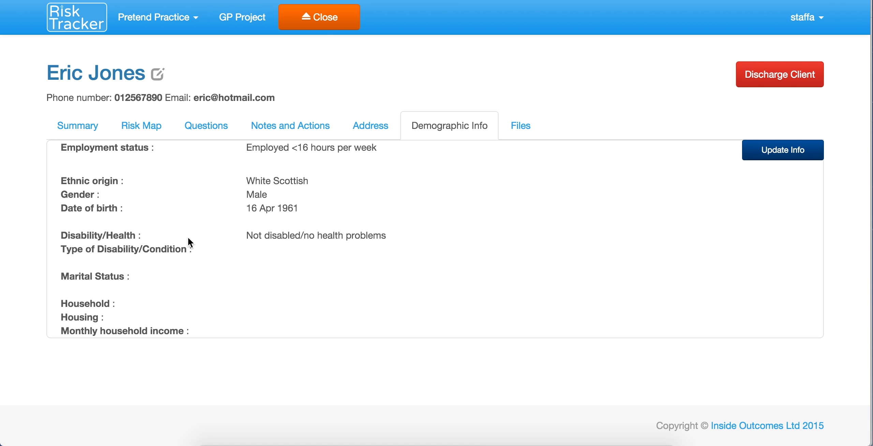
Step: Go back to the Summary tab showing the five remaining missing demographic fields
{"action": "left_click", "coordinate": [77, 128]}
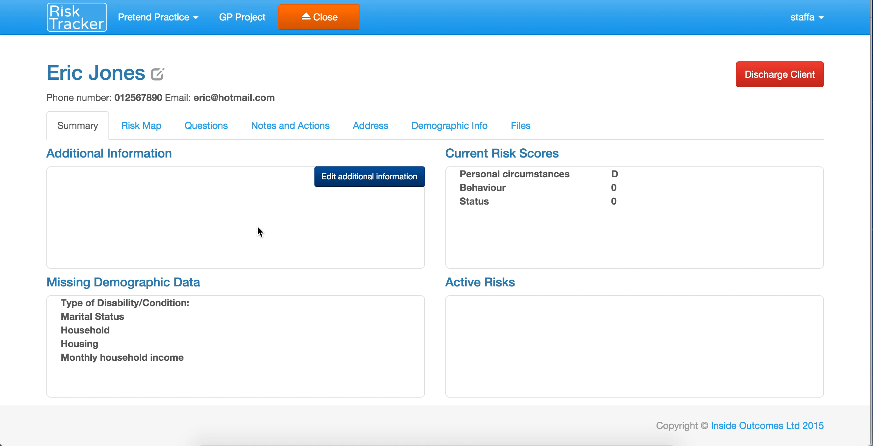
Step: Save the additional-information note 'Needs a hearing loop' for the client
{"action": "left_click", "coordinate": [395, 184]}
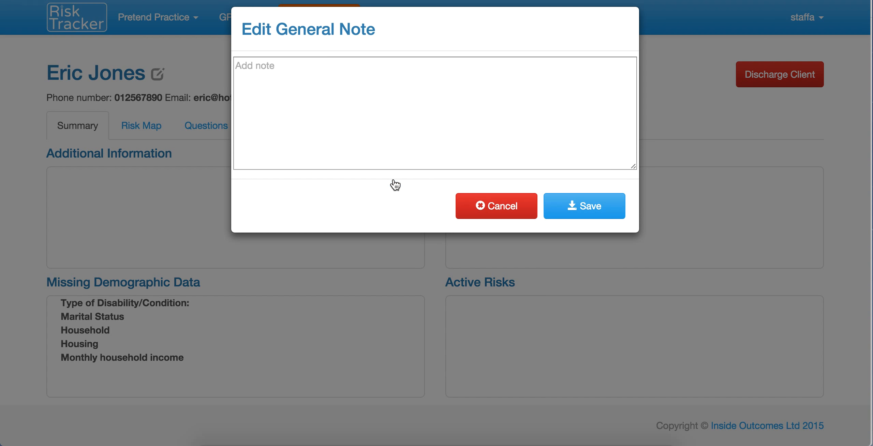
{"action": "left_click", "coordinate": [346, 134]}
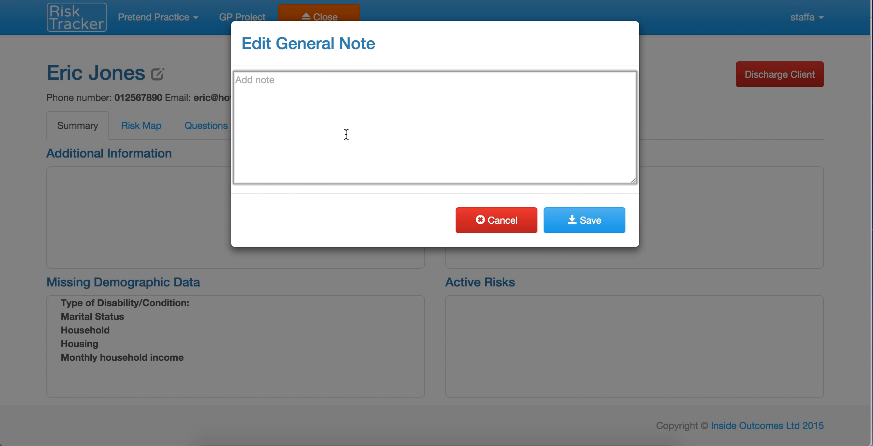
{"action": "type", "text": "Needs a hearing loop"}
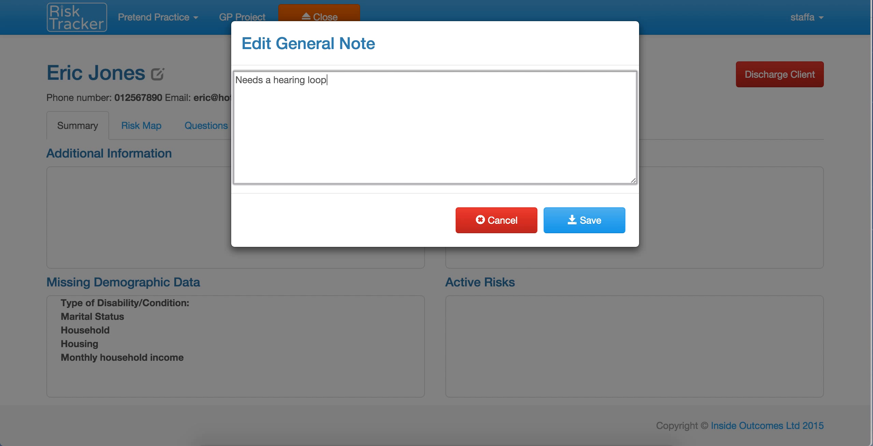
{"action": "left_click", "coordinate": [580, 229]}
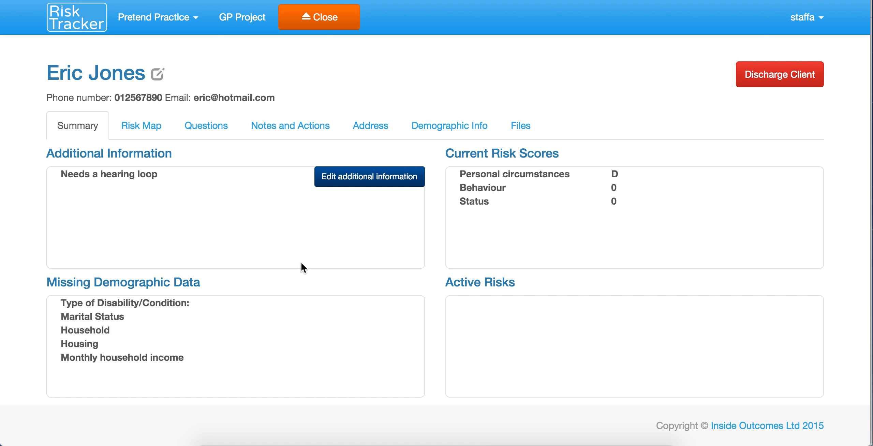
{"action": "left_click", "coordinate": [141, 126]}
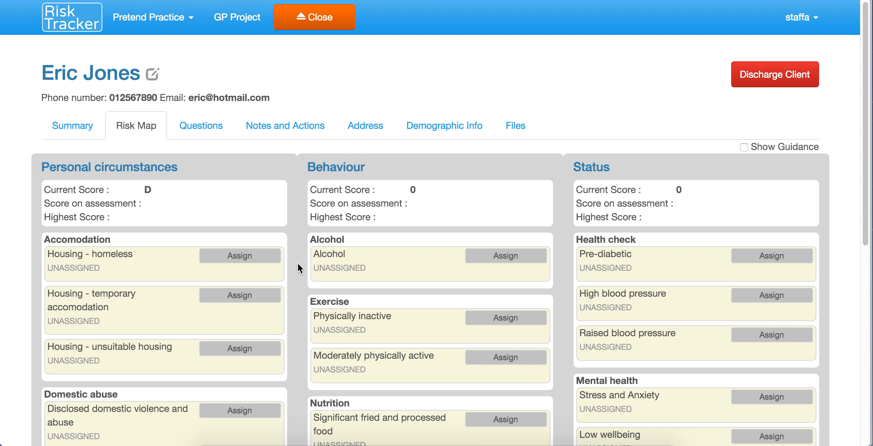
{"action": "scroll", "coordinate": [298, 264], "scroll_direction": "down", "scroll_amount": 3}
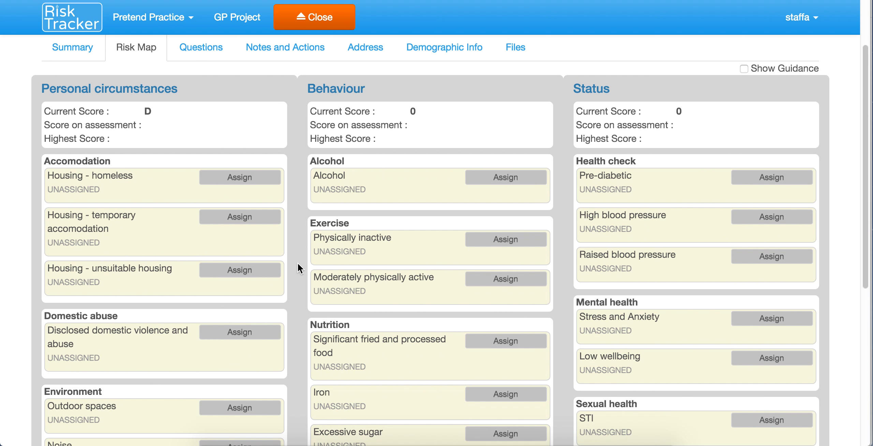
{"action": "scroll", "coordinate": [298, 264], "scroll_direction": "down", "scroll_amount": 1}
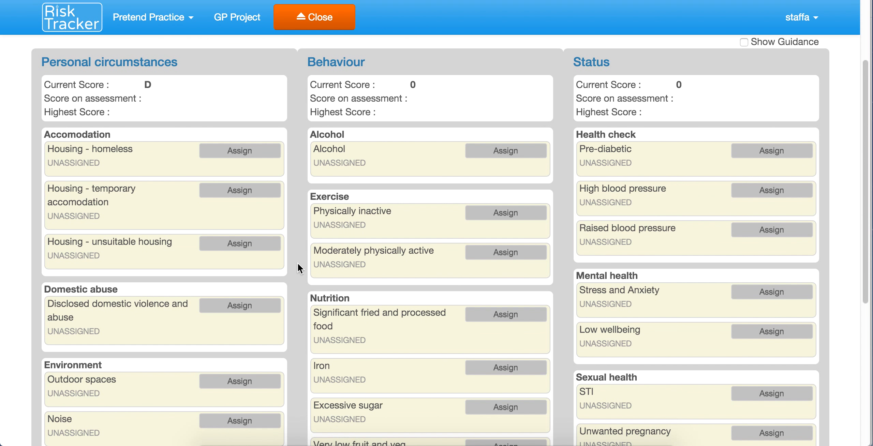
{"action": "scroll", "coordinate": [298, 263], "scroll_direction": "down", "scroll_amount": 1}
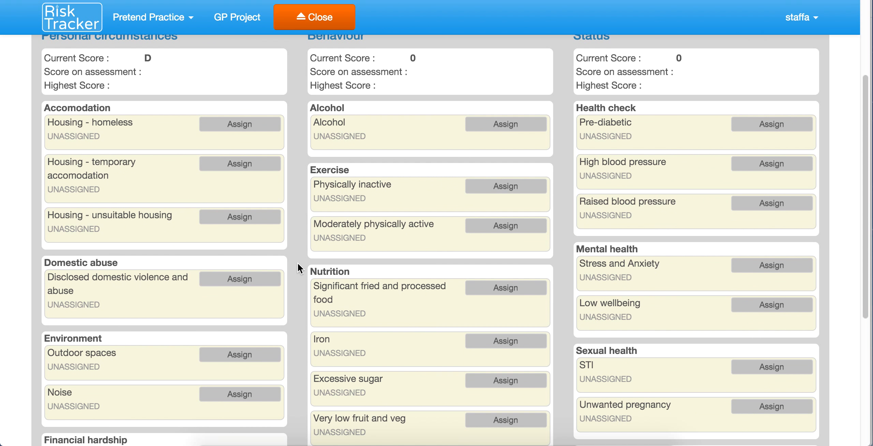
{"action": "scroll", "coordinate": [298, 263], "scroll_direction": "down", "scroll_amount": 2}
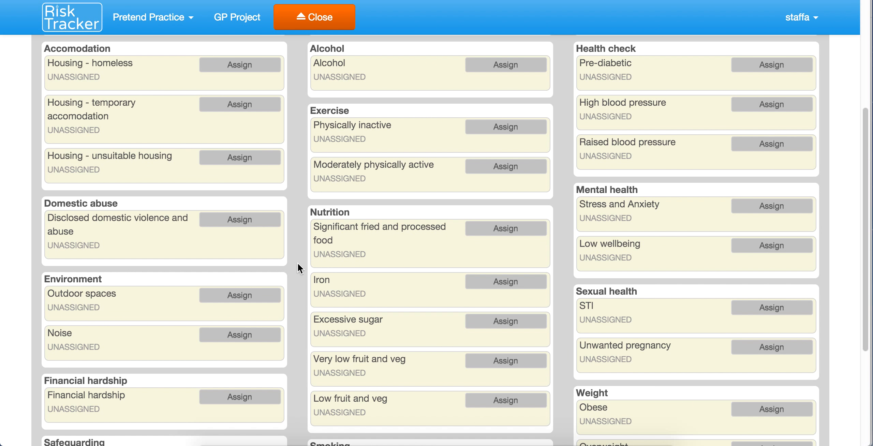
{"action": "scroll", "coordinate": [298, 263], "scroll_direction": "down", "scroll_amount": 1}
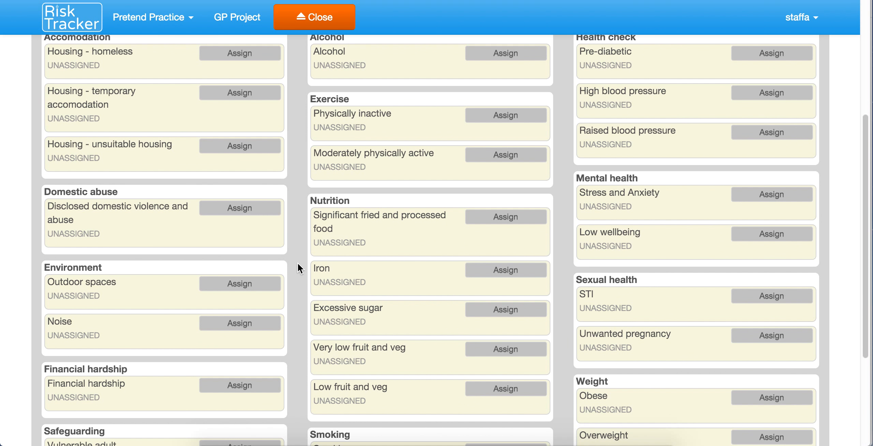
{"action": "scroll", "coordinate": [298, 263], "scroll_direction": "down", "scroll_amount": 3}
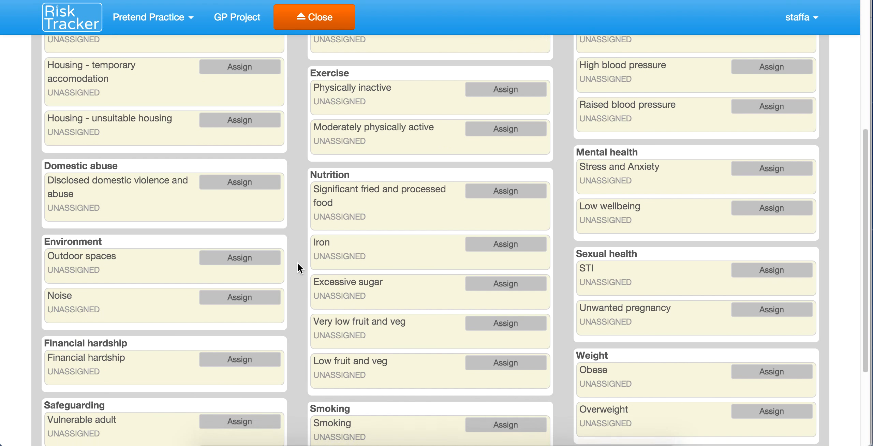
{"action": "scroll", "coordinate": [297, 265], "scroll_direction": "down", "scroll_amount": 2}
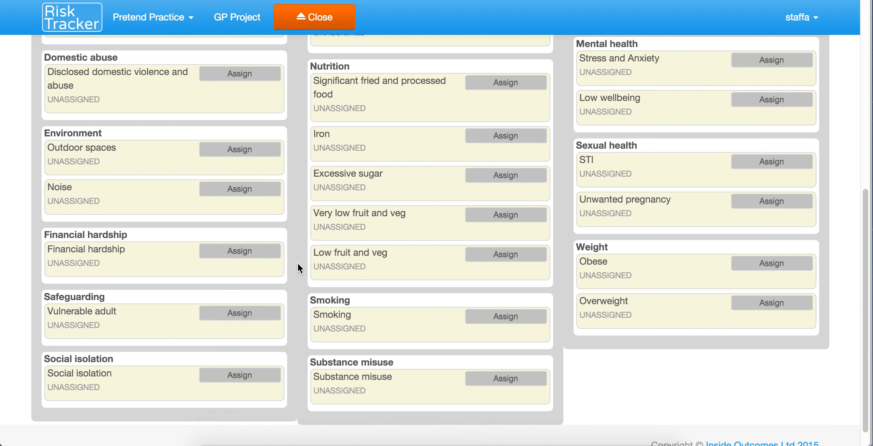
{"action": "scroll", "coordinate": [297, 264], "scroll_direction": "up", "scroll_amount": 6}
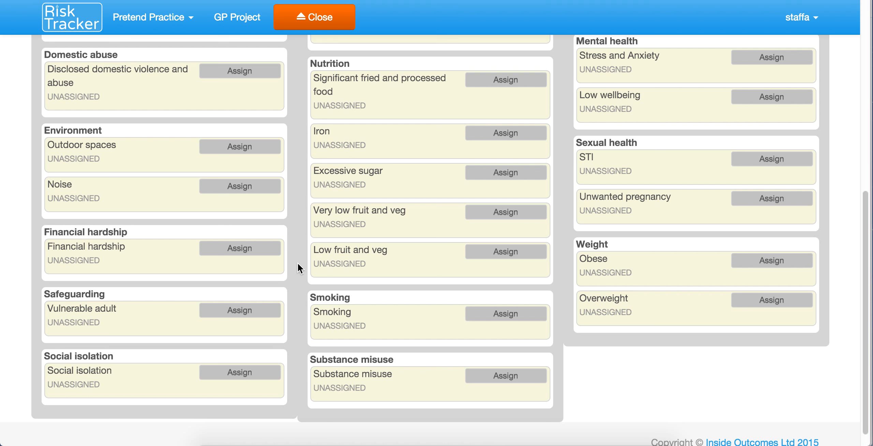
{"action": "scroll", "coordinate": [298, 263], "scroll_direction": "up", "scroll_amount": 2}
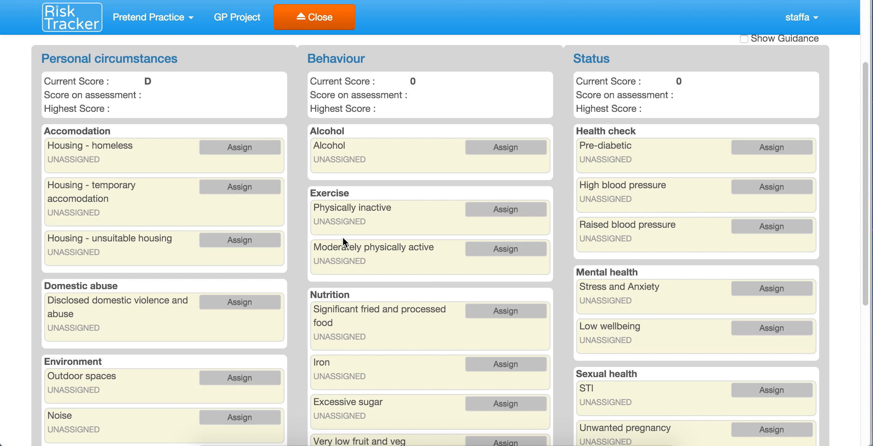
{"action": "scroll", "coordinate": [342, 237], "scroll_direction": "up", "scroll_amount": 2}
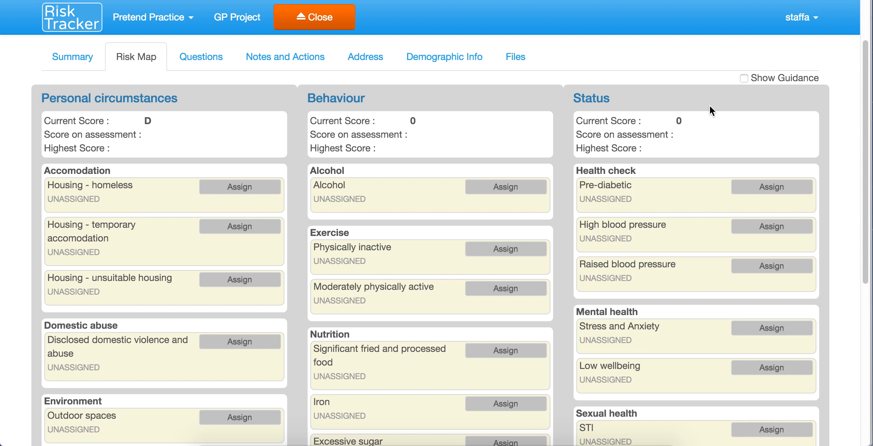
{"action": "left_click", "coordinate": [744, 81]}
{"action": "scroll", "coordinate": [465, 286], "scroll_direction": "down", "scroll_amount": 2}
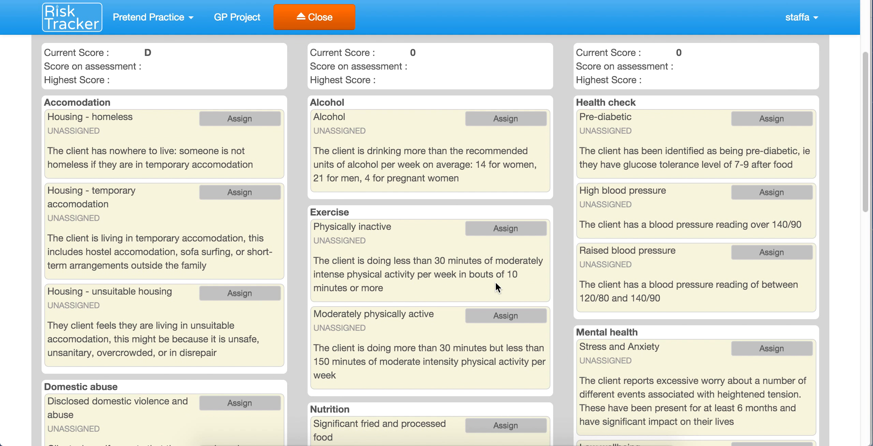
{"action": "scroll", "coordinate": [495, 281], "scroll_direction": "down", "scroll_amount": 6}
{"action": "scroll", "coordinate": [497, 289], "scroll_direction": "down", "scroll_amount": 10}
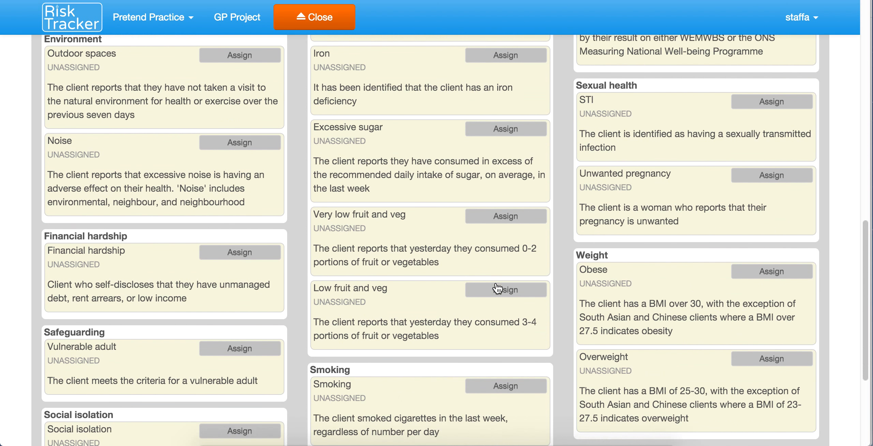
{"action": "scroll", "coordinate": [496, 283], "scroll_direction": "up", "scroll_amount": 20}
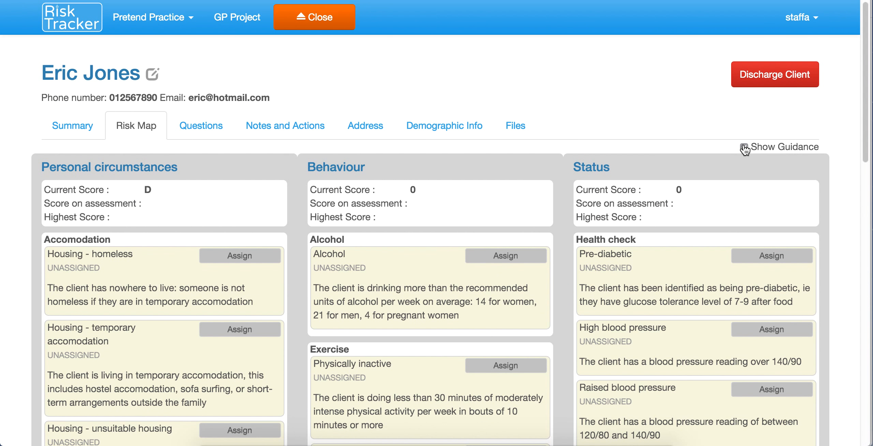
{"action": "left_click", "coordinate": [744, 148]}
{"action": "scroll", "coordinate": [490, 246], "scroll_direction": "down", "scroll_amount": 10}
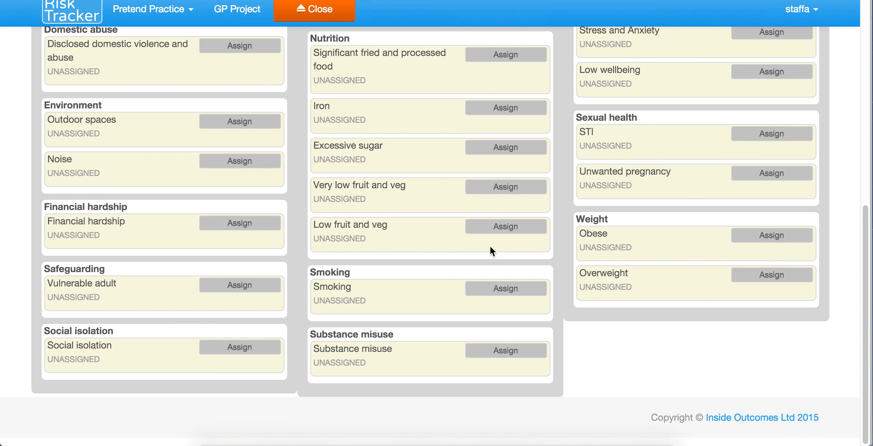
{"action": "scroll", "coordinate": [489, 246], "scroll_direction": "up", "scroll_amount": 7}
{"action": "scroll", "coordinate": [489, 246], "scroll_direction": "up", "scroll_amount": 3}
{"action": "scroll", "coordinate": [488, 247], "scroll_direction": "down", "scroll_amount": 3}
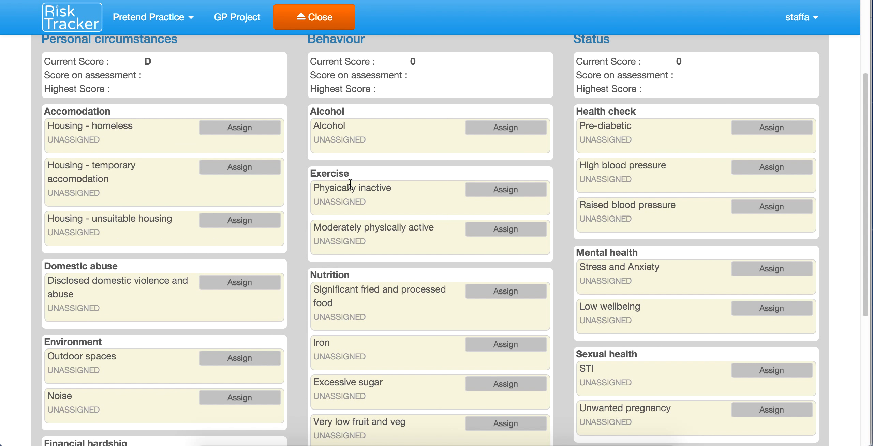
{"action": "scroll", "coordinate": [350, 184], "scroll_direction": "down", "scroll_amount": 3}
{"action": "scroll", "coordinate": [350, 184], "scroll_direction": "up", "scroll_amount": 6}
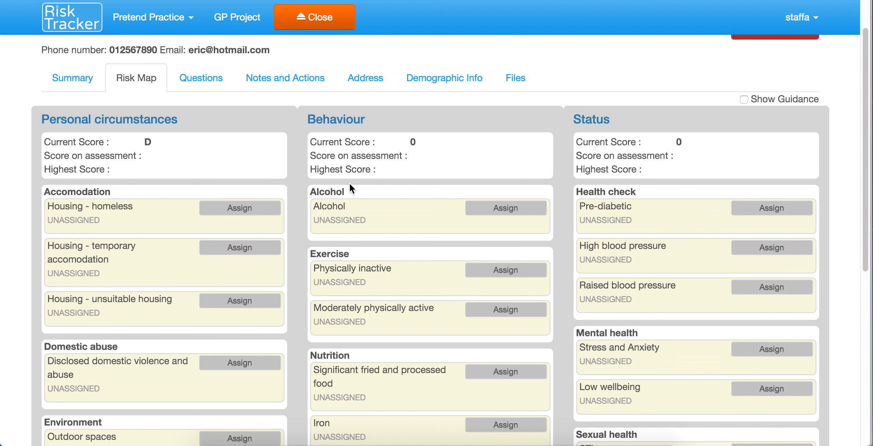
{"action": "scroll", "coordinate": [682, 224], "scroll_direction": "down", "scroll_amount": 5}
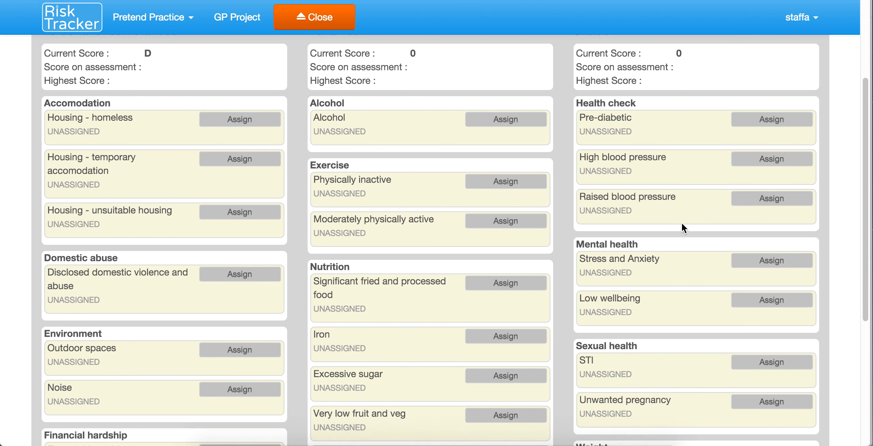
{"action": "scroll", "coordinate": [637, 230], "scroll_direction": "up", "scroll_amount": 3}
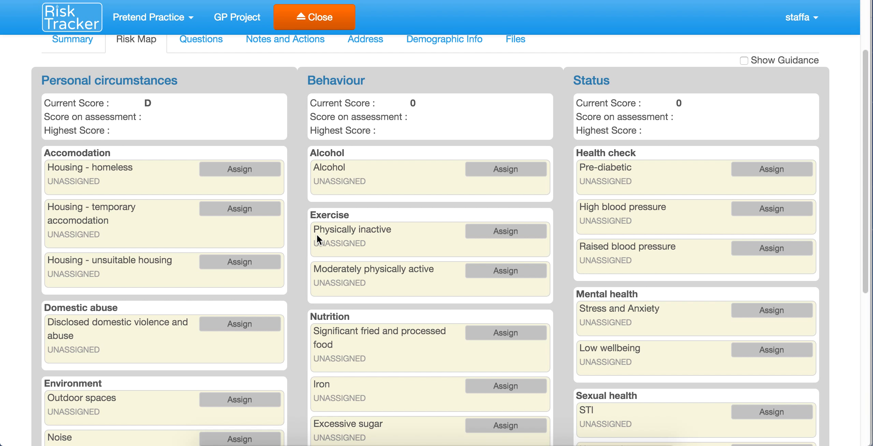
Step: Assign unsuitable housing, physically inactive, very low fruit and veg, low wellbeing and raised blood pressure risks
{"action": "left_click", "coordinate": [253, 266]}
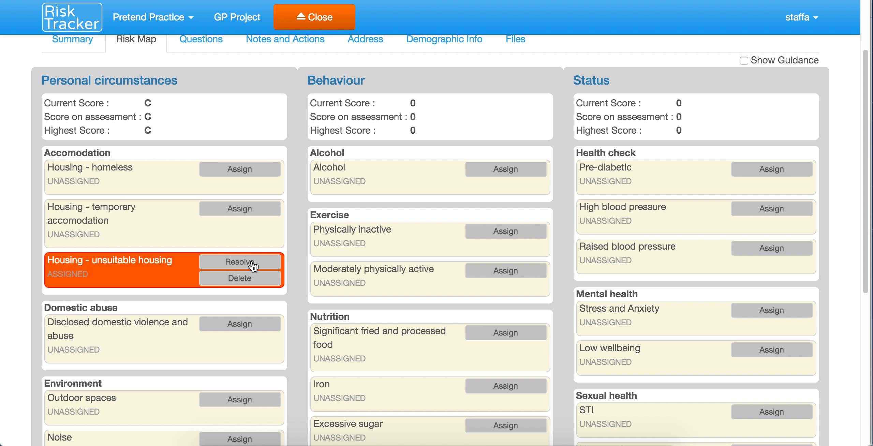
{"action": "left_click", "coordinate": [520, 234]}
{"action": "scroll", "coordinate": [521, 234], "scroll_direction": "down", "scroll_amount": 3}
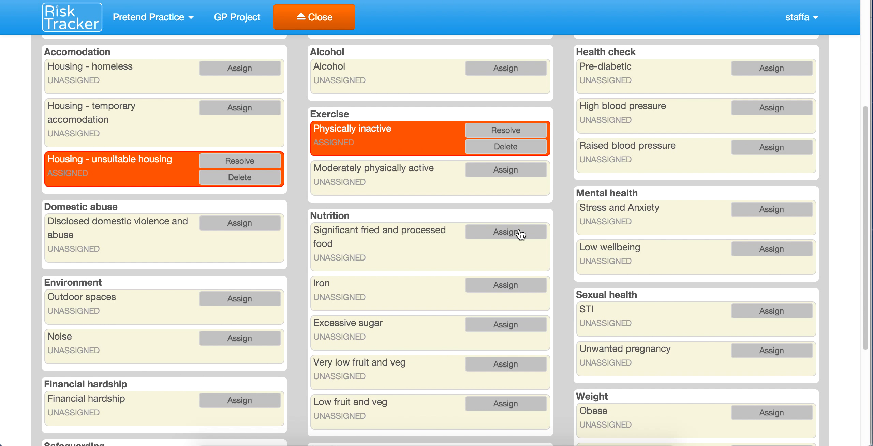
{"action": "left_click", "coordinate": [501, 356]}
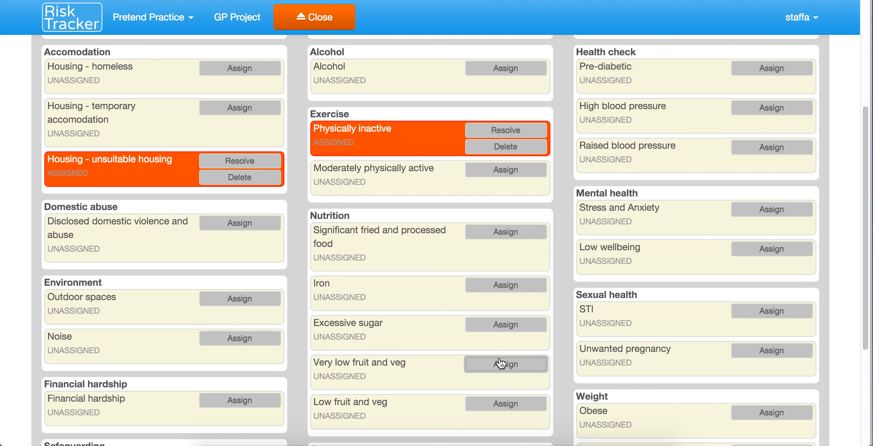
{"action": "left_click", "coordinate": [775, 250]}
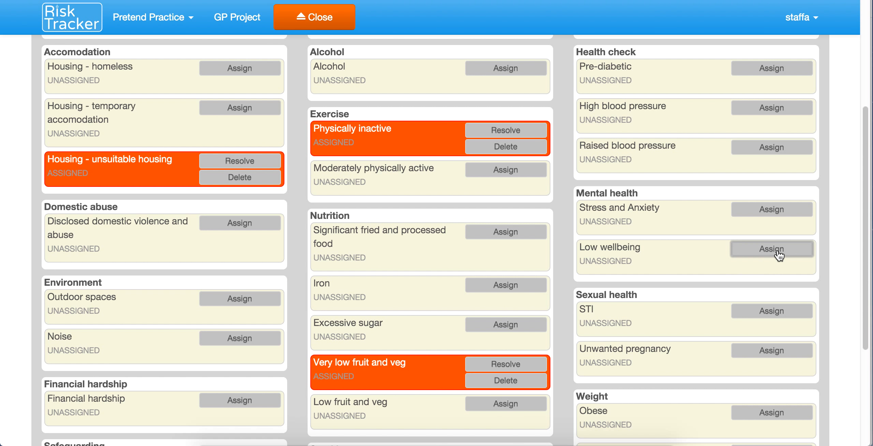
{"action": "left_click", "coordinate": [771, 147]}
{"action": "scroll", "coordinate": [617, 149], "scroll_direction": "up", "scroll_amount": 3}
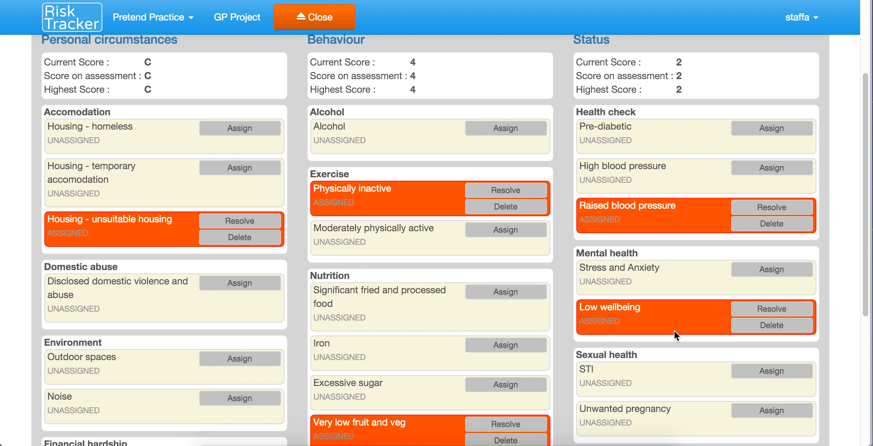
{"action": "scroll", "coordinate": [674, 330], "scroll_direction": "down", "scroll_amount": 10}
{"action": "scroll", "coordinate": [674, 330], "scroll_direction": "up", "scroll_amount": 5}
{"action": "scroll", "coordinate": [674, 330], "scroll_direction": "up", "scroll_amount": 7}
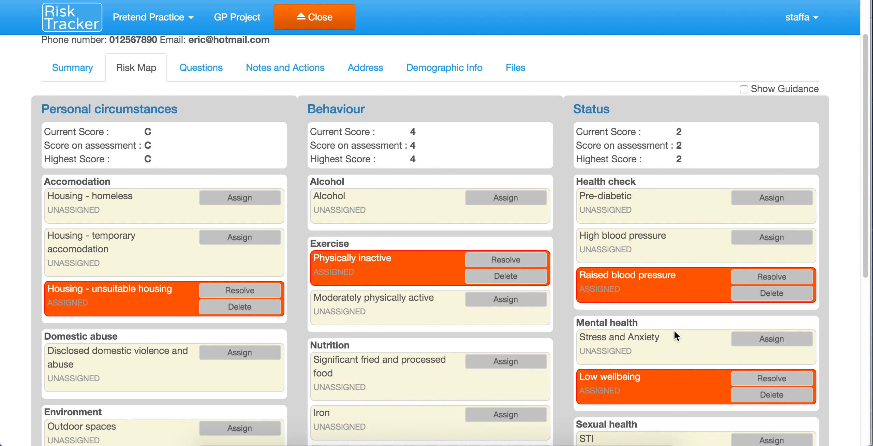
{"action": "scroll", "coordinate": [674, 330], "scroll_direction": "up", "scroll_amount": 1}
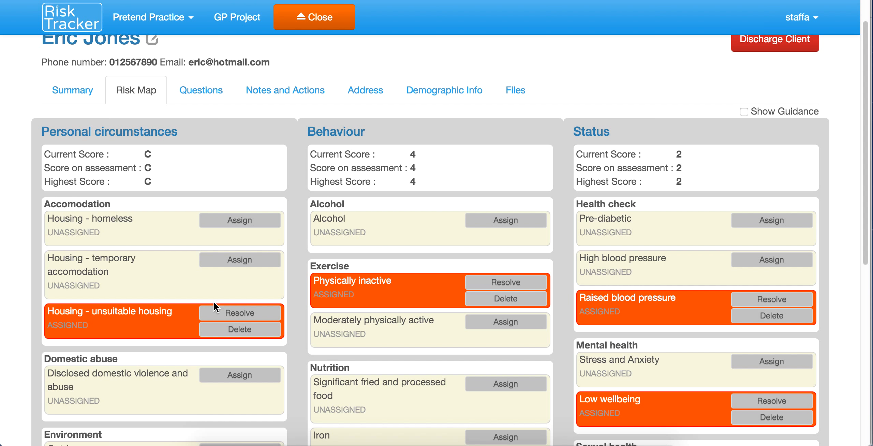
Step: Assign Outdoor spaces, then assign and immediately remove Disclosed domestic violence and abuse
{"action": "scroll", "coordinate": [213, 302], "scroll_direction": "down", "scroll_amount": 4}
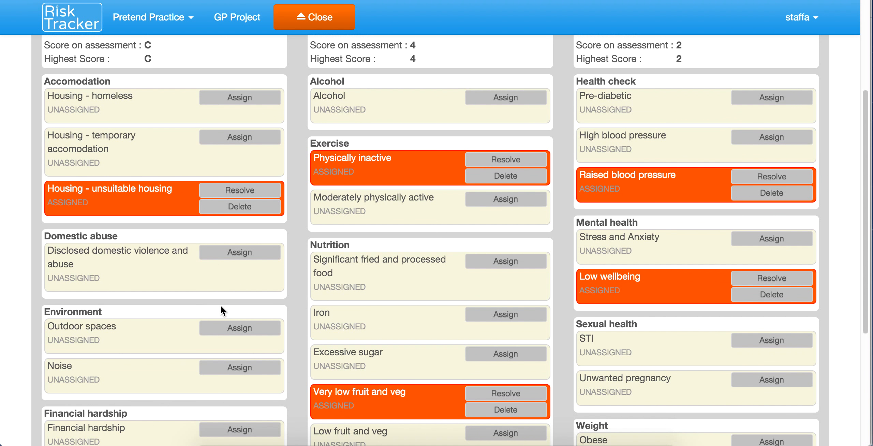
{"action": "left_click", "coordinate": [230, 329]}
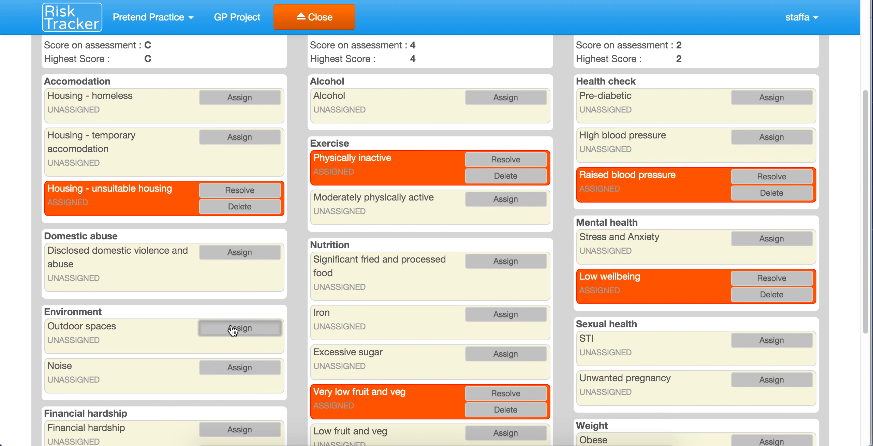
{"action": "scroll", "coordinate": [207, 235], "scroll_direction": "up", "scroll_amount": 2}
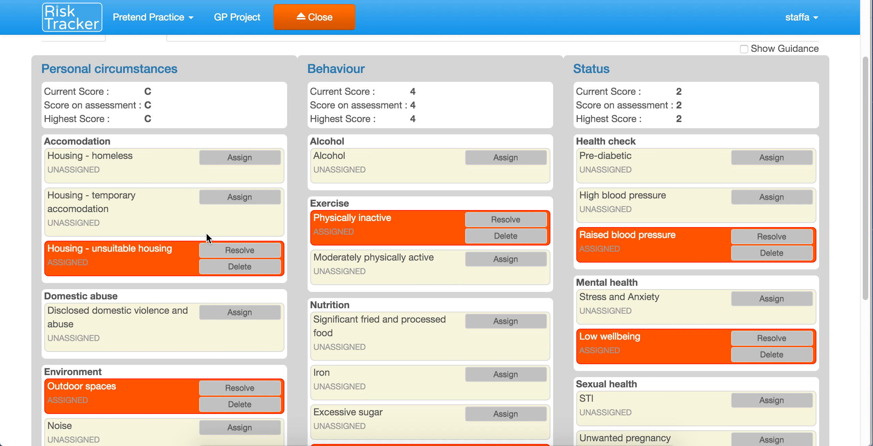
{"action": "left_click", "coordinate": [250, 317]}
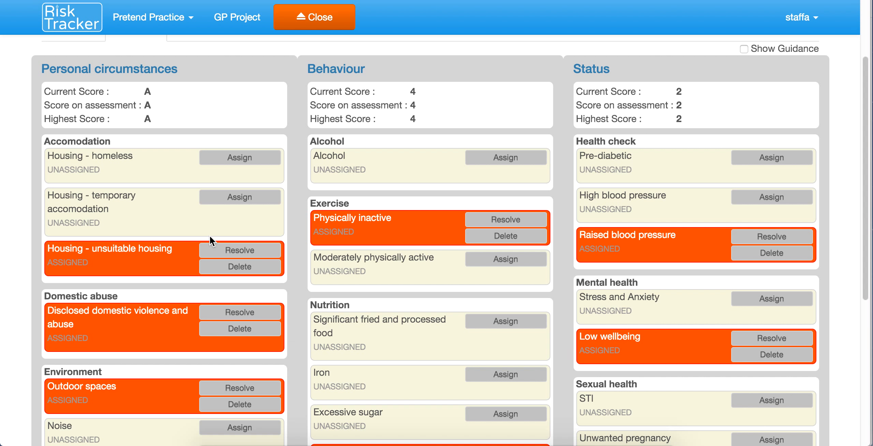
{"action": "left_click", "coordinate": [230, 329]}
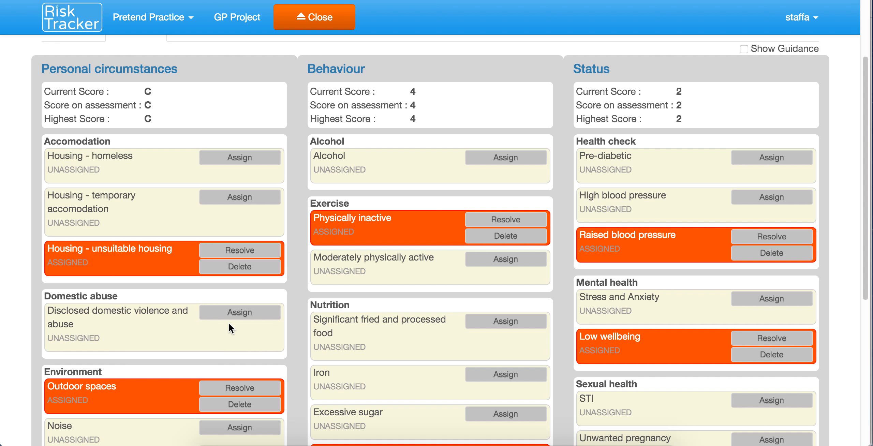
{"action": "scroll", "coordinate": [229, 324], "scroll_direction": "down", "scroll_amount": 1}
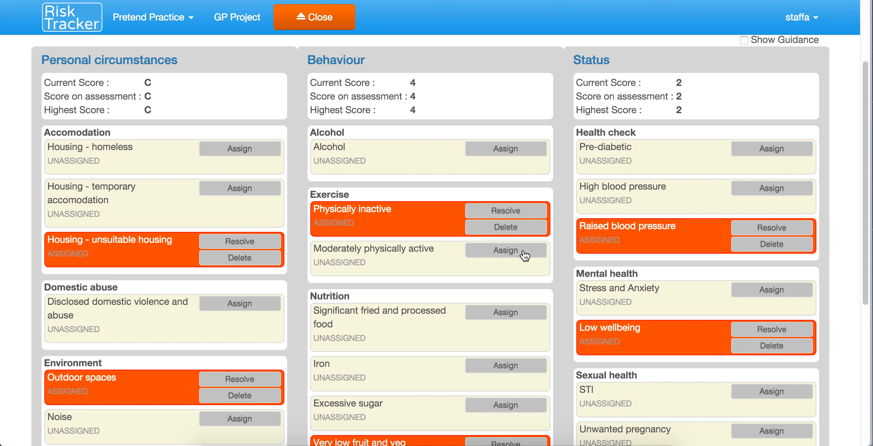
{"action": "scroll", "coordinate": [525, 256], "scroll_direction": "up", "scroll_amount": 3}
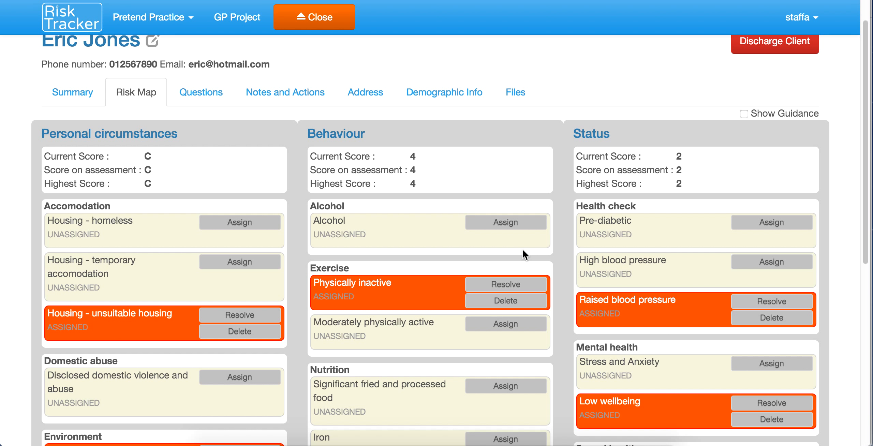
Step: Mark Physically inactive as resolved, dropping the Behaviour score from 4 to 2
{"action": "left_click", "coordinate": [496, 285]}
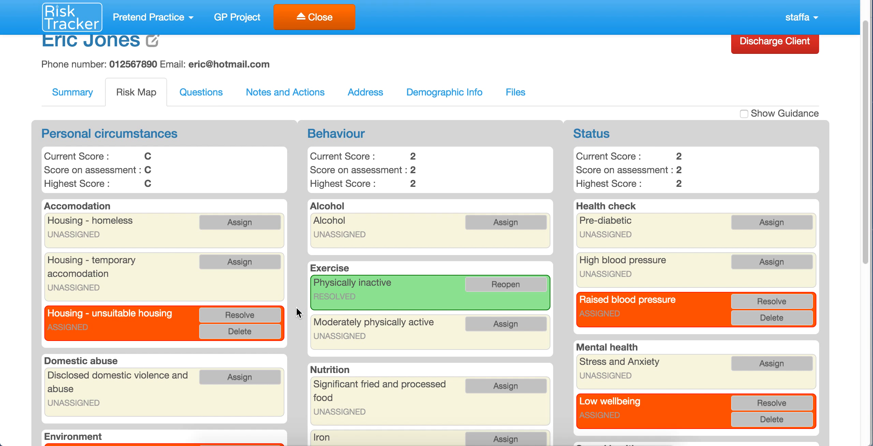
{"action": "scroll", "coordinate": [413, 311], "scroll_direction": "down", "scroll_amount": 10}
{"action": "scroll", "coordinate": [413, 312], "scroll_direction": "up", "scroll_amount": 4}
{"action": "scroll", "coordinate": [413, 313], "scroll_direction": "up", "scroll_amount": 7}
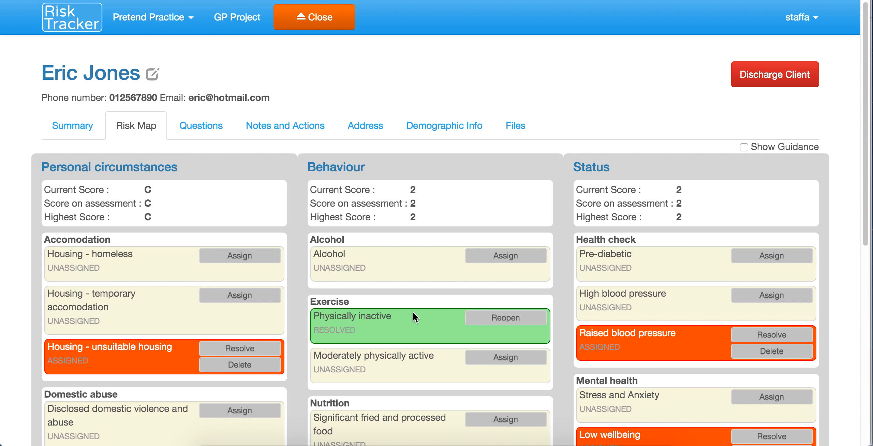
Step: Add a Notes and Actions note recording that the client was talked to about diet
{"action": "left_click", "coordinate": [286, 122]}
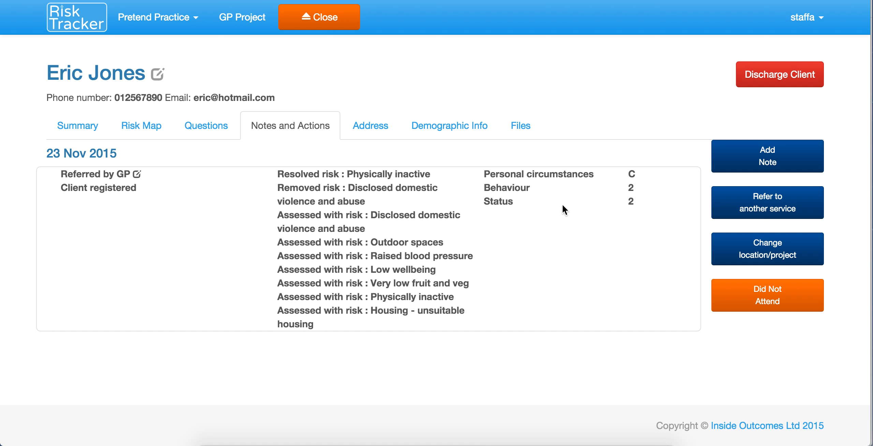
{"action": "left_click", "coordinate": [755, 158]}
{"action": "left_click", "coordinate": [329, 137]}
{"action": "type", "text": "T"}
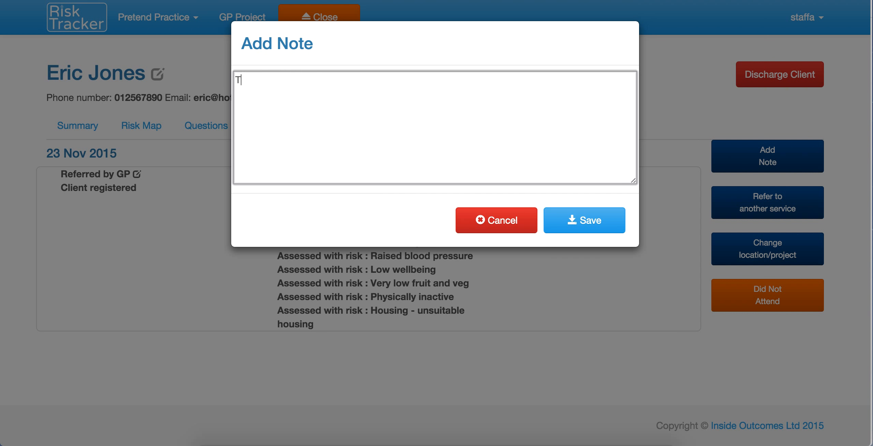
{"action": "type", "text": "alked to ERic"}
{"action": "key", "text": "BackSpace"}
{"action": "key", "text": "BackSpace"}
{"action": "key", "text": "BackSpace"}
{"action": "key", "text": "BackSpace"}
{"action": "type", "text": "ric about diet"}
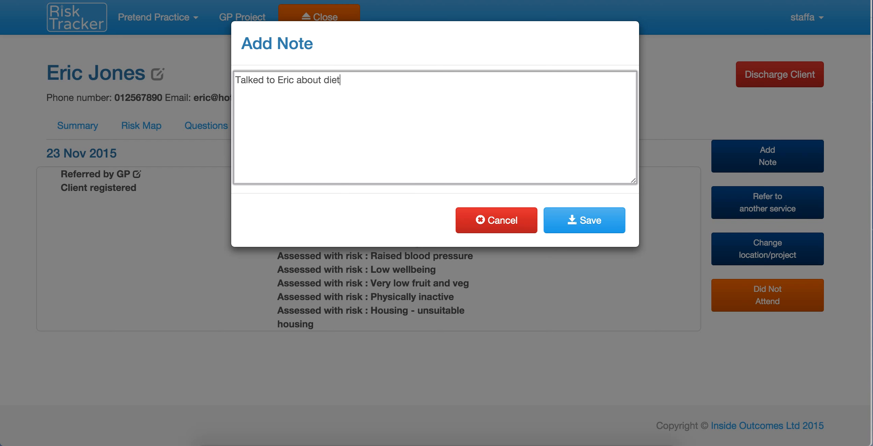
{"action": "left_click", "coordinate": [584, 229]}
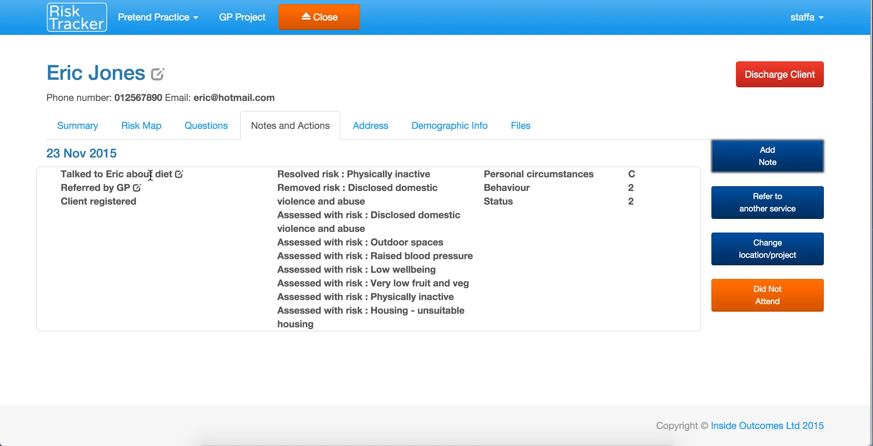
Step: Save a referral to 'Alcohol Service' and bring up the client's Files tab
{"action": "left_click", "coordinate": [758, 207]}
{"action": "left_click", "coordinate": [386, 92]}
{"action": "type", "text": "Alc"}
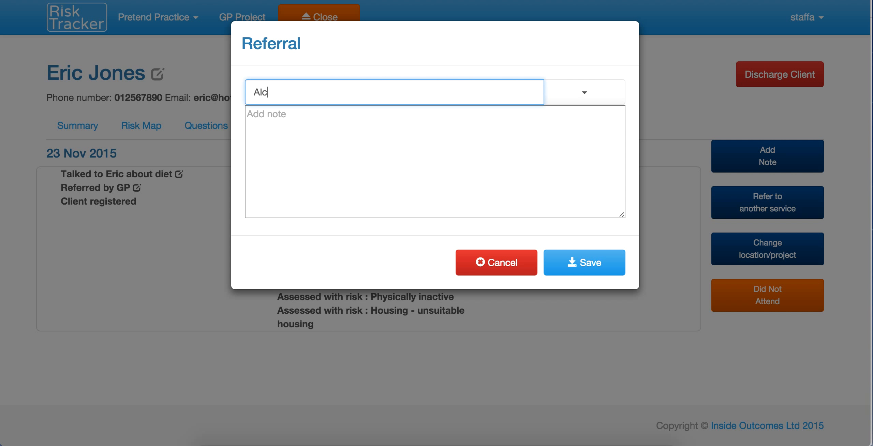
{"action": "type", "text": "ohol Service"}
{"action": "left_click", "coordinate": [569, 264]}
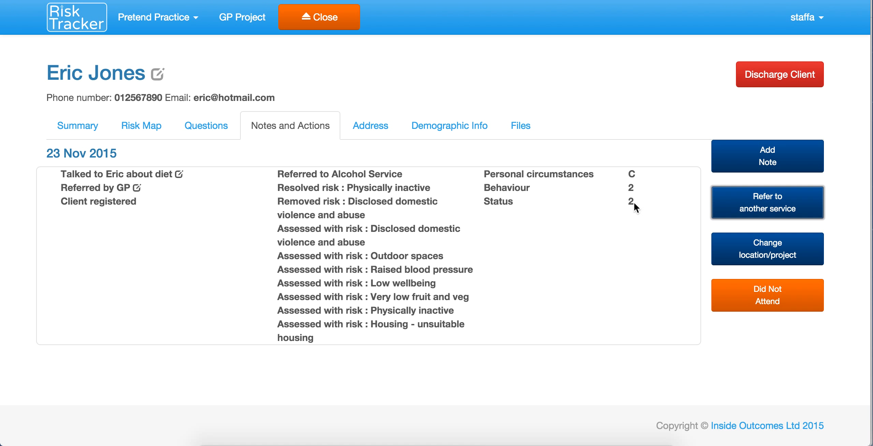
{"action": "left_click", "coordinate": [519, 125]}
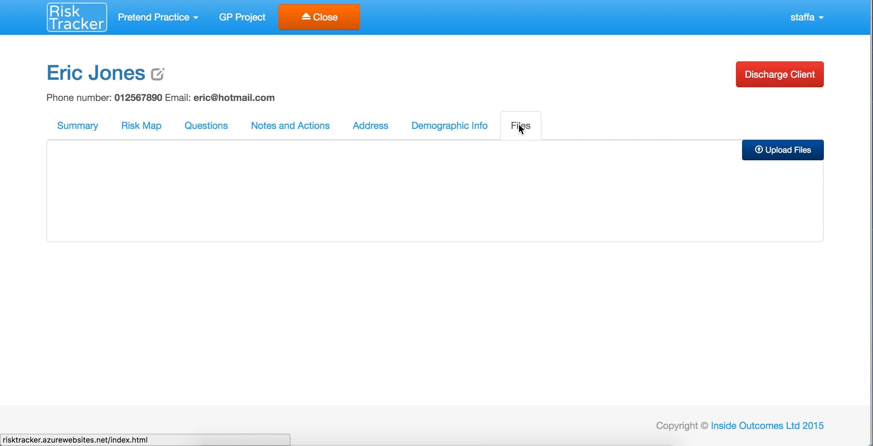
Step: Close the Upload Files dialog without adding files, then view the Questions tab
{"action": "left_click", "coordinate": [766, 152]}
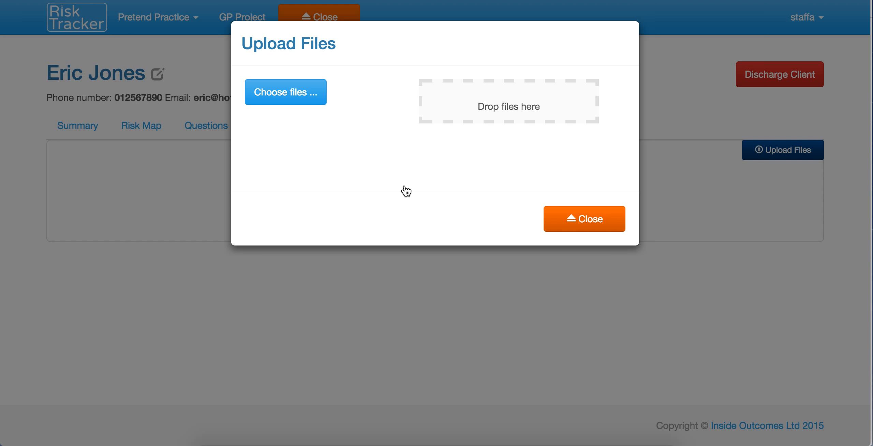
{"action": "left_click", "coordinate": [580, 223]}
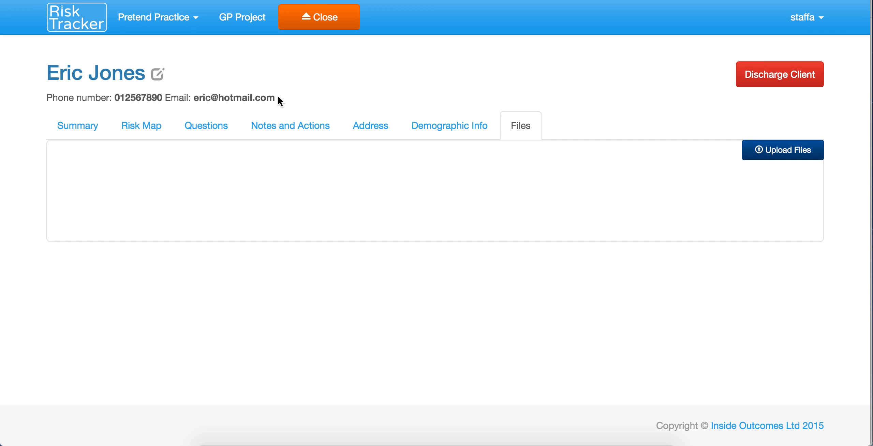
{"action": "left_click", "coordinate": [204, 125]}
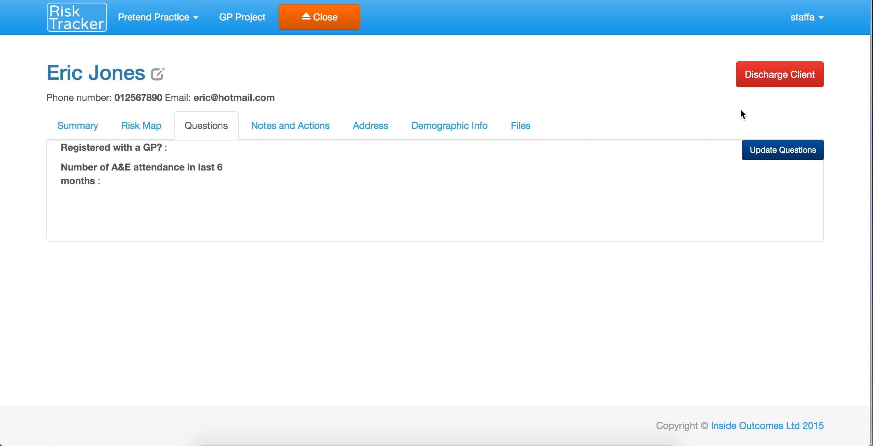
Step: Review GP registration (Yes) and A&E attendances (0), cancel unsaved, and show the Address tab
{"action": "left_click", "coordinate": [780, 150]}
{"action": "left_click", "coordinate": [618, 96]}
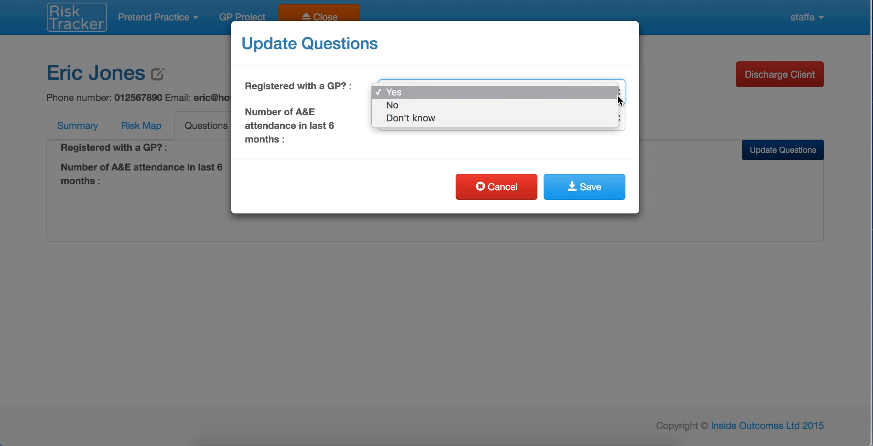
{"action": "left_click", "coordinate": [617, 86]}
{"action": "left_click", "coordinate": [619, 119]}
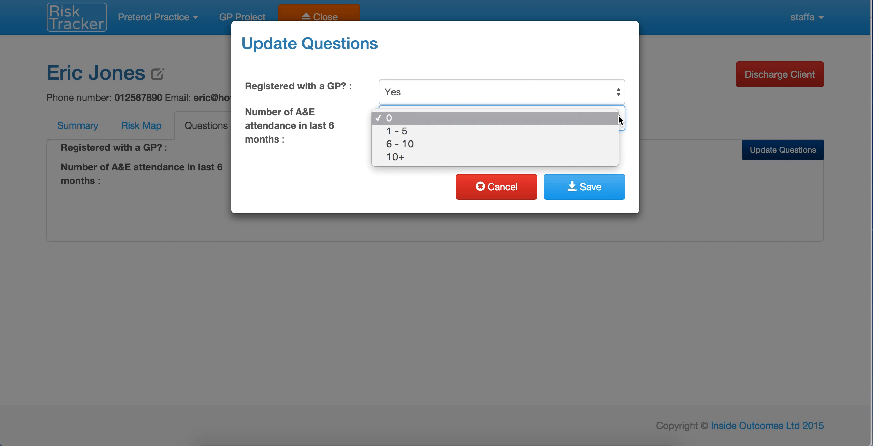
{"action": "left_click", "coordinate": [592, 71]}
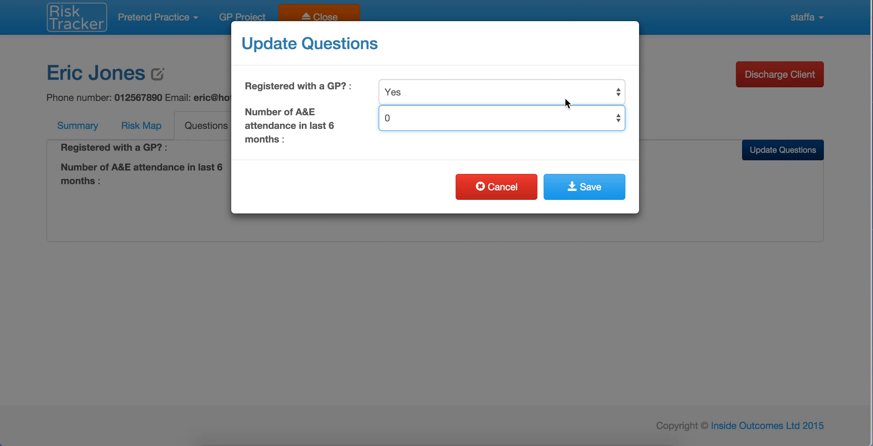
{"action": "left_click", "coordinate": [513, 193]}
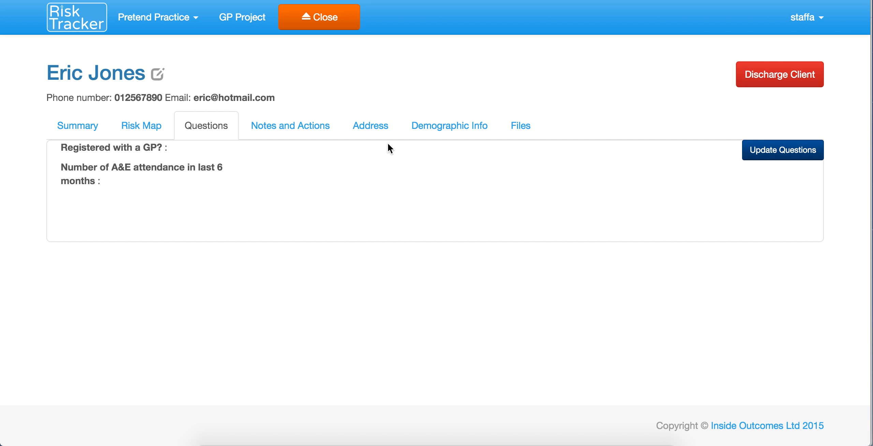
{"action": "left_click", "coordinate": [371, 126]}
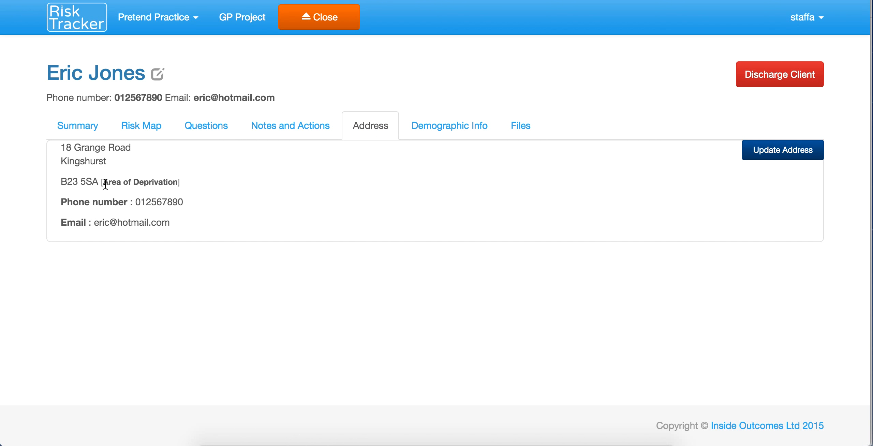
{"action": "left_click_drag", "start_coordinate": [105, 183], "coordinate": [175, 184]}
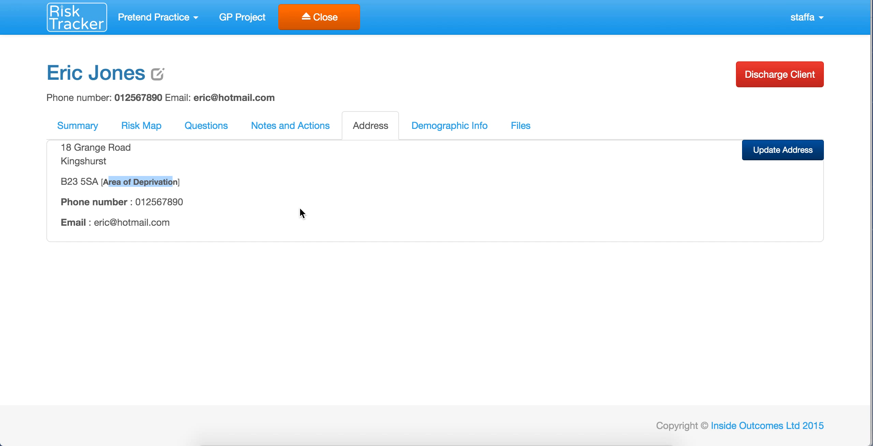
{"action": "left_click", "coordinate": [232, 198]}
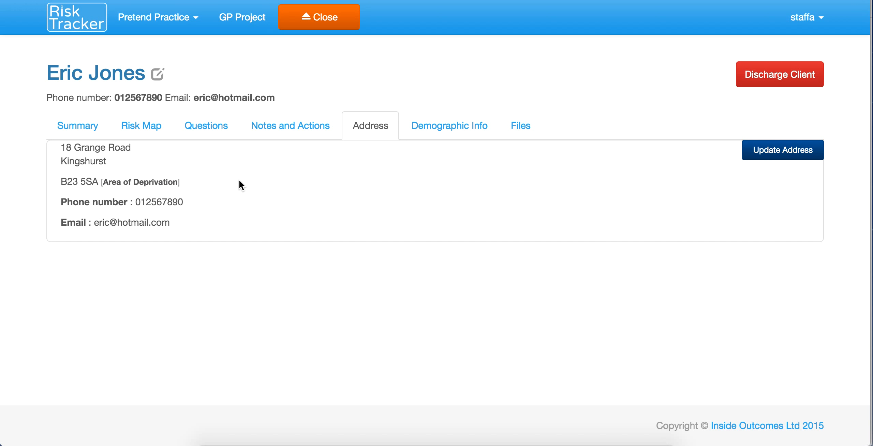
Step: View the client's summary, then log out of the staffa account to reach the login page
{"action": "left_click", "coordinate": [63, 121]}
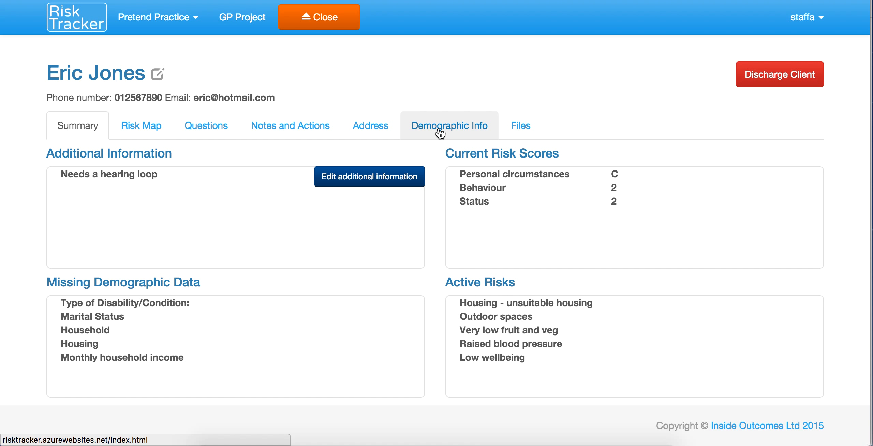
{"action": "left_click", "coordinate": [796, 27]}
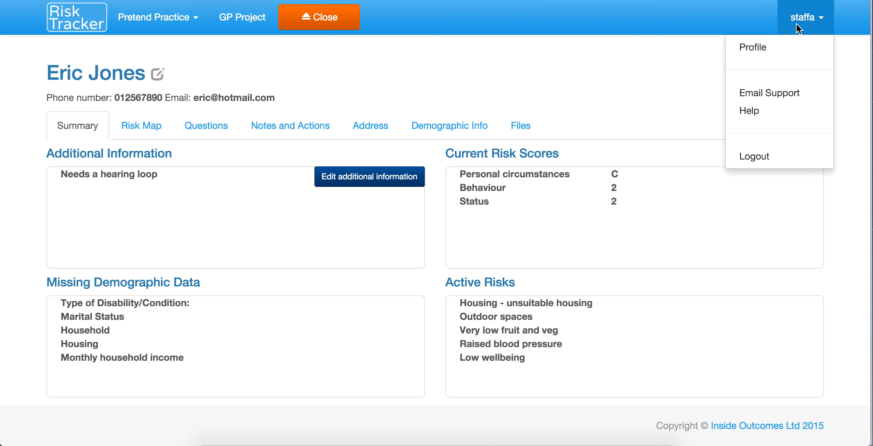
{"action": "left_click", "coordinate": [761, 159]}
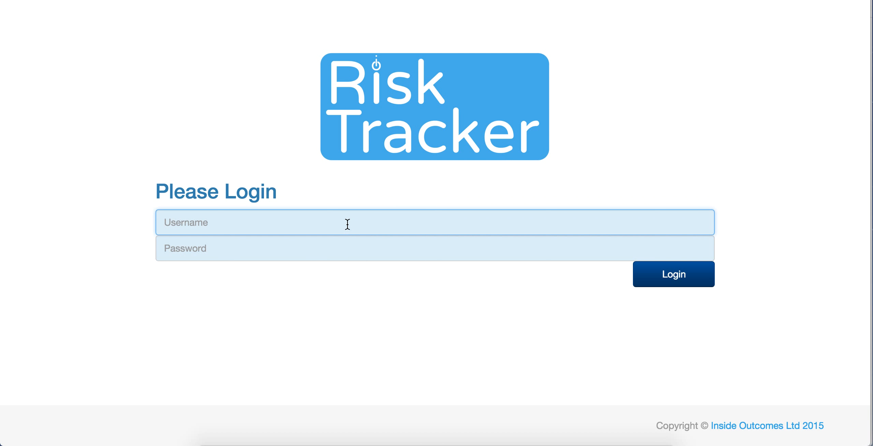
Step: Enter the supervisor account's username and password on the login page
{"action": "type", "text": "supervisorx"}
{"action": "left_click", "coordinate": [339, 248]}
{"action": "type", "text": "••••••"}
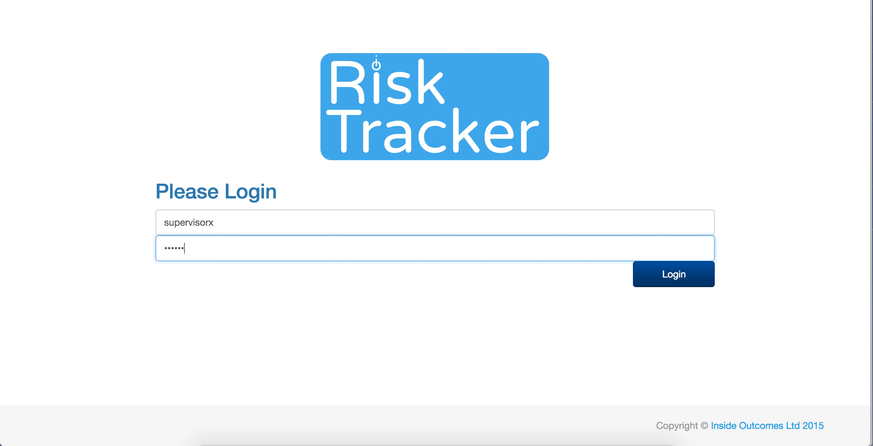
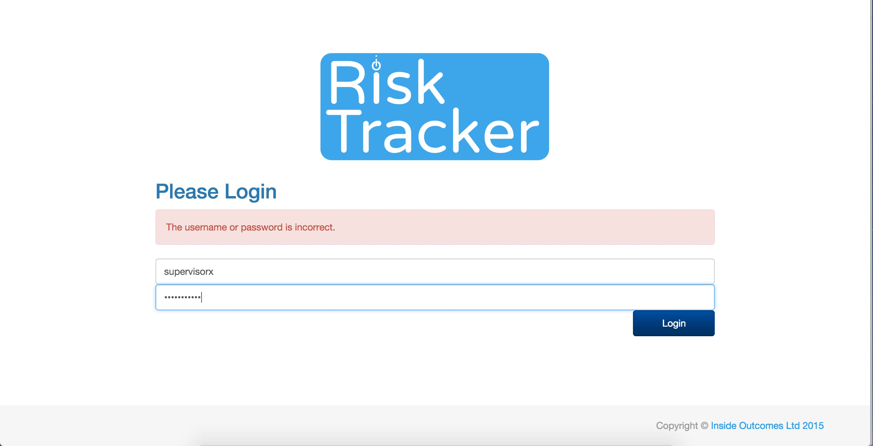
Step: Log in as the supervisor and open the organisation's details page
{"action": "left_click", "coordinate": [674, 323]}
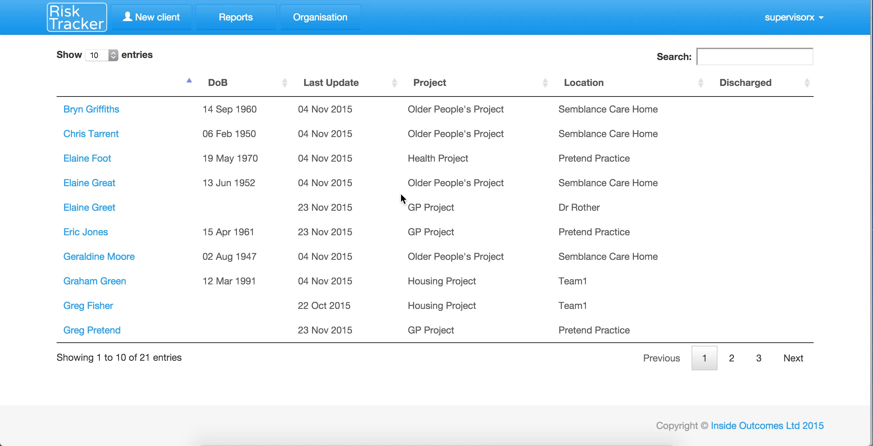
{"action": "left_click", "coordinate": [323, 20]}
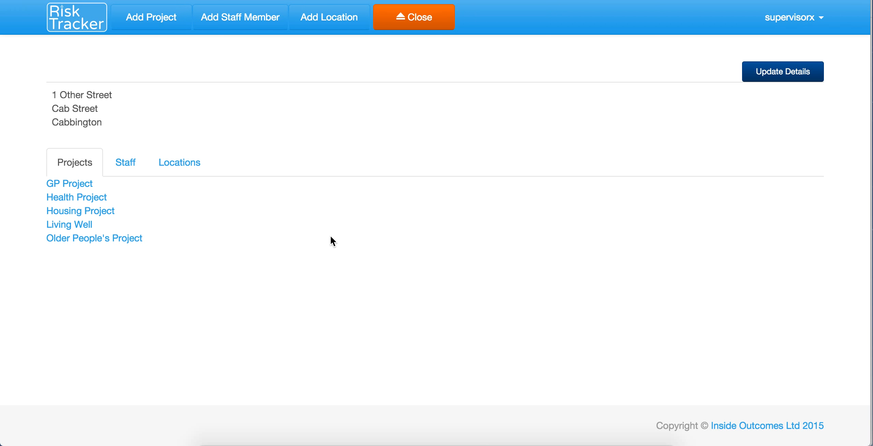
Step: Check GP Project's Living Well risk map and Additional Questions, discarding a new question form
{"action": "left_click", "coordinate": [80, 187]}
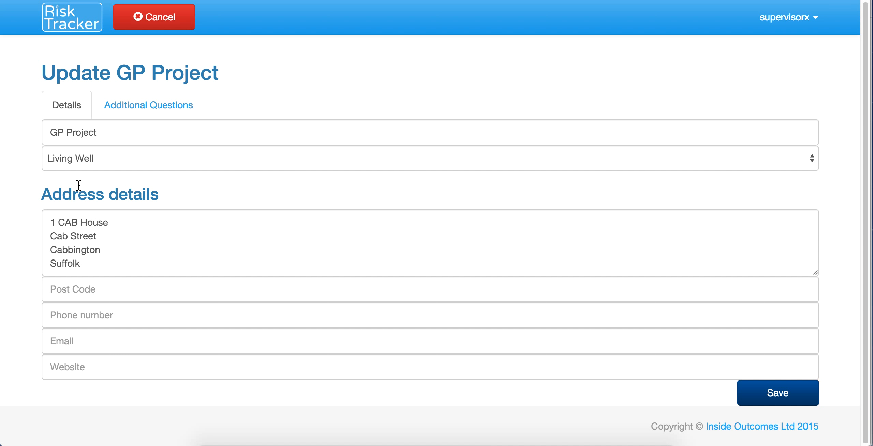
{"action": "left_click", "coordinate": [108, 157]}
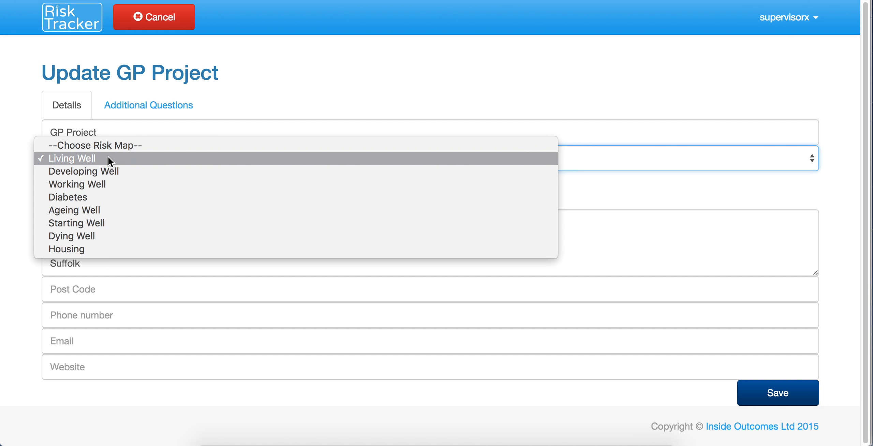
{"action": "left_click", "coordinate": [29, 76]}
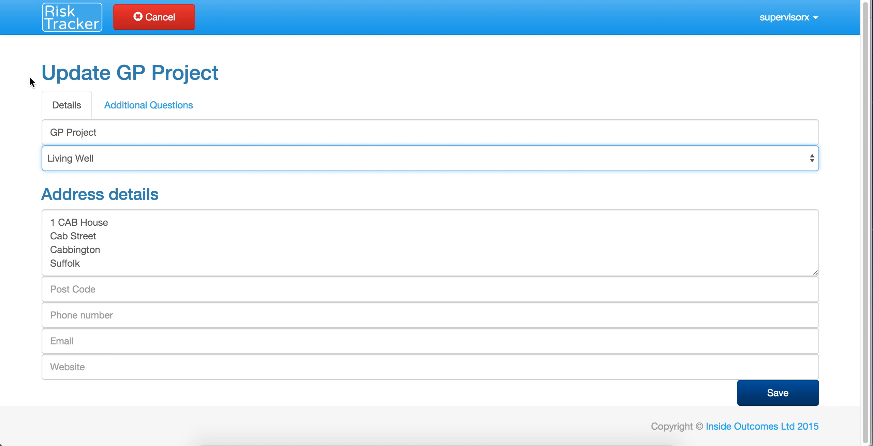
{"action": "left_click", "coordinate": [160, 110]}
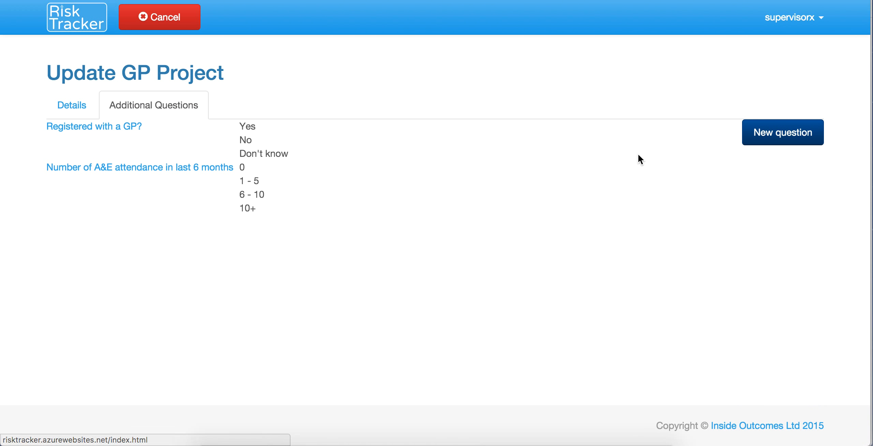
{"action": "left_click", "coordinate": [800, 136]}
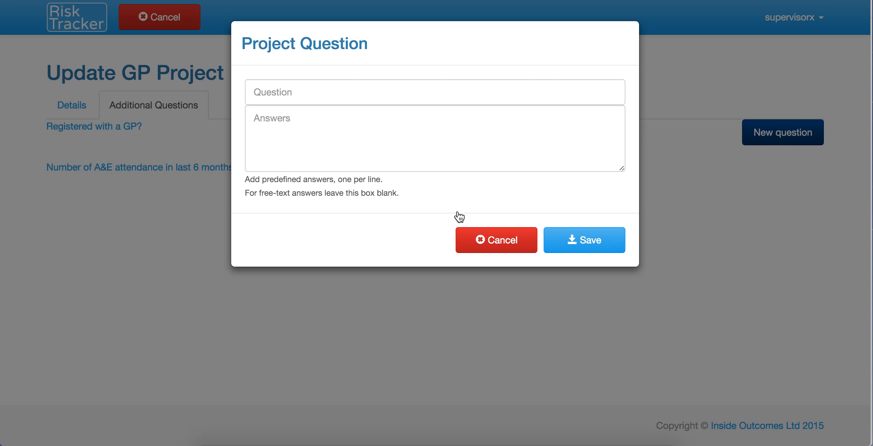
{"action": "left_click", "coordinate": [489, 232]}
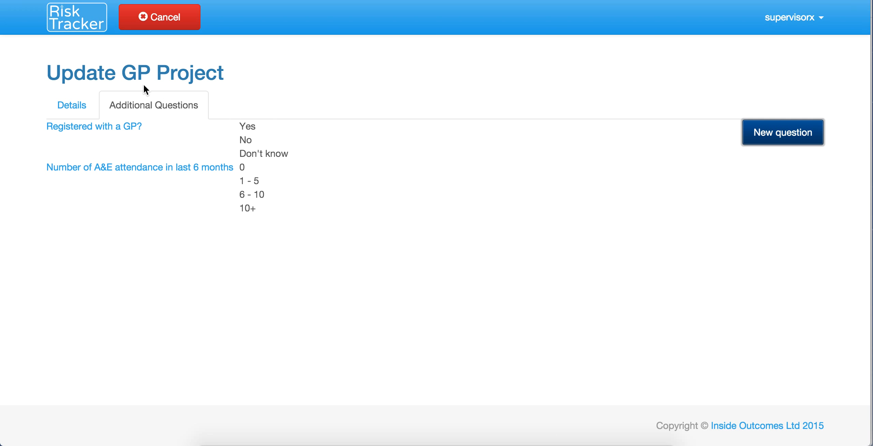
{"action": "left_click", "coordinate": [87, 105]}
Step: Leave GP Project unsaved and view staffa's details on the Staff tab without changes
{"action": "left_click", "coordinate": [178, 28]}
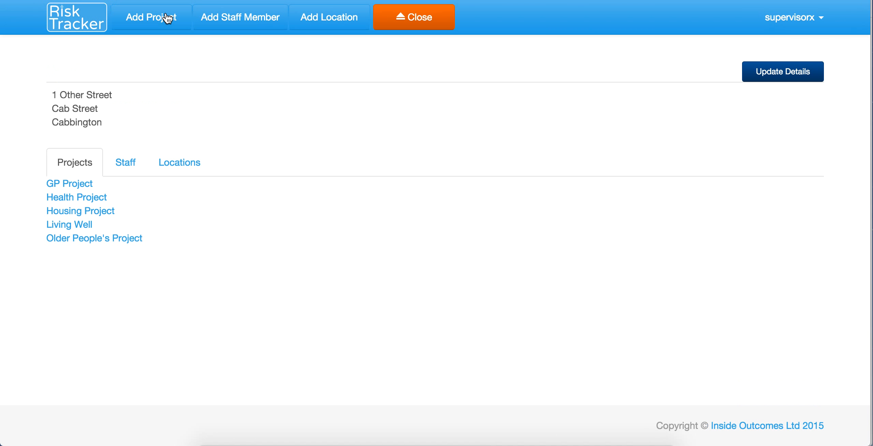
{"action": "left_click", "coordinate": [127, 160]}
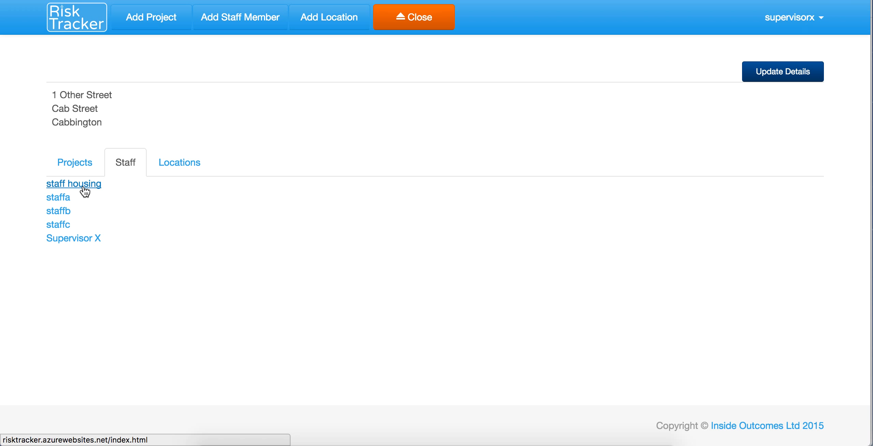
{"action": "left_click", "coordinate": [63, 198]}
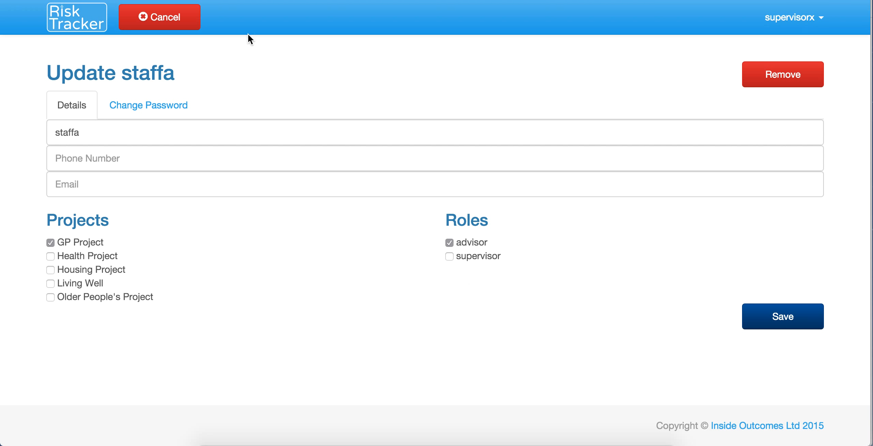
{"action": "left_click", "coordinate": [167, 21]}
Step: View the Dr Rother location's details, then close the organisation page back to the client list
{"action": "left_click", "coordinate": [180, 159]}
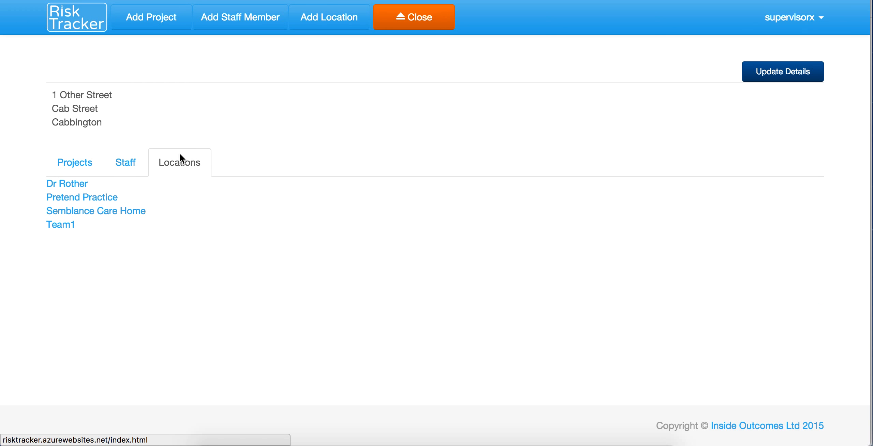
{"action": "left_click", "coordinate": [58, 185]}
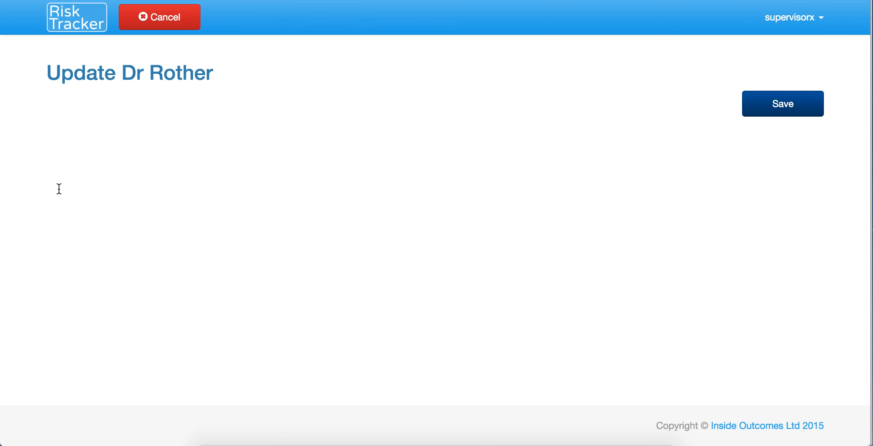
{"action": "scroll", "coordinate": [120, 358], "scroll_direction": "down", "scroll_amount": 3}
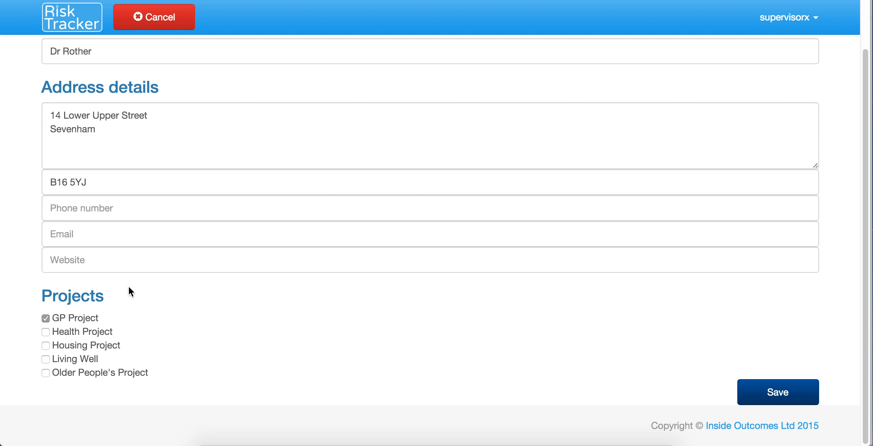
{"action": "scroll", "coordinate": [129, 286], "scroll_direction": "up", "scroll_amount": 2}
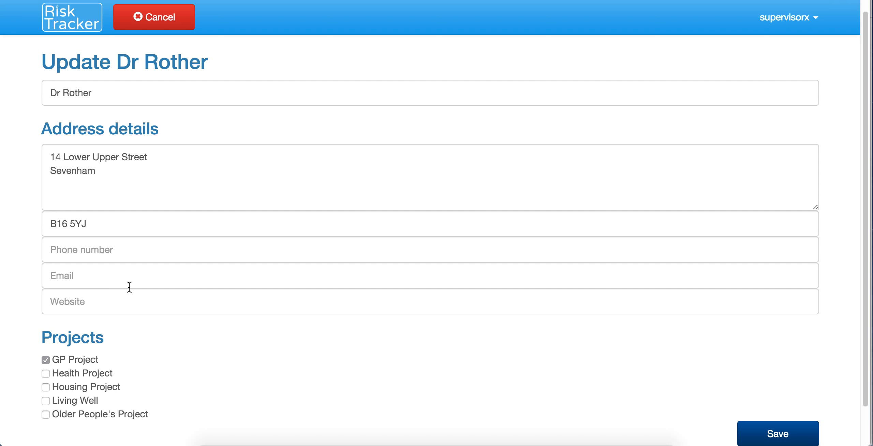
{"action": "left_click", "coordinate": [171, 24]}
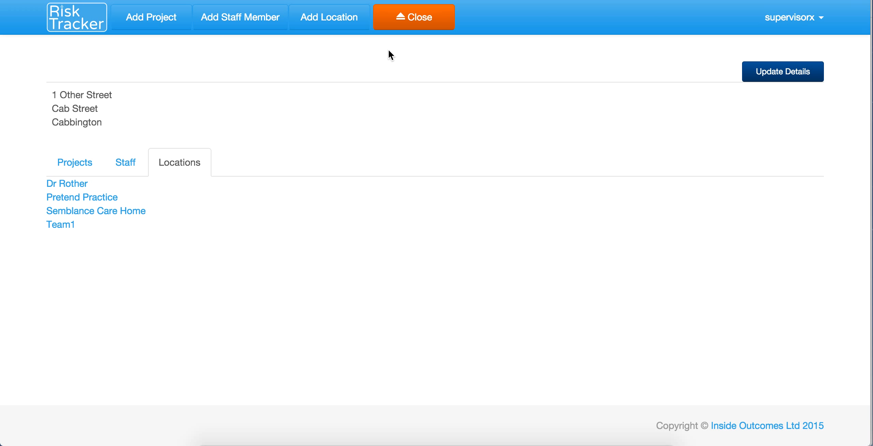
{"action": "left_click", "coordinate": [411, 21]}
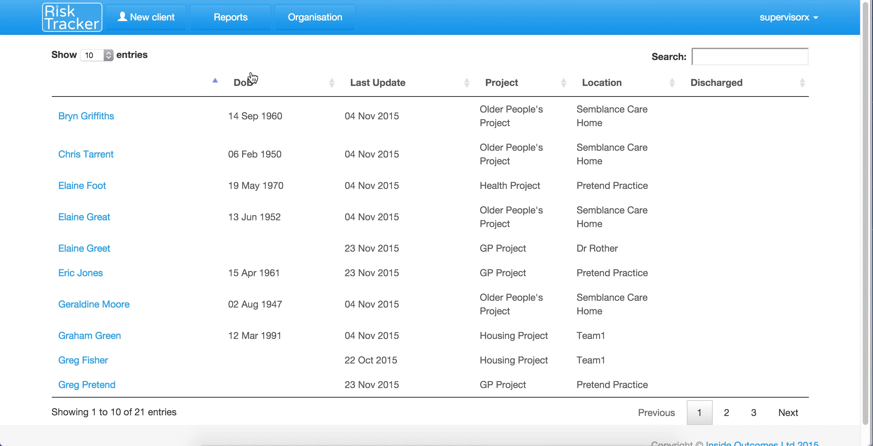
Step: Run the Action Required report for GP Project, showing one client inactive since 9 Nov 2015
{"action": "left_click", "coordinate": [235, 18]}
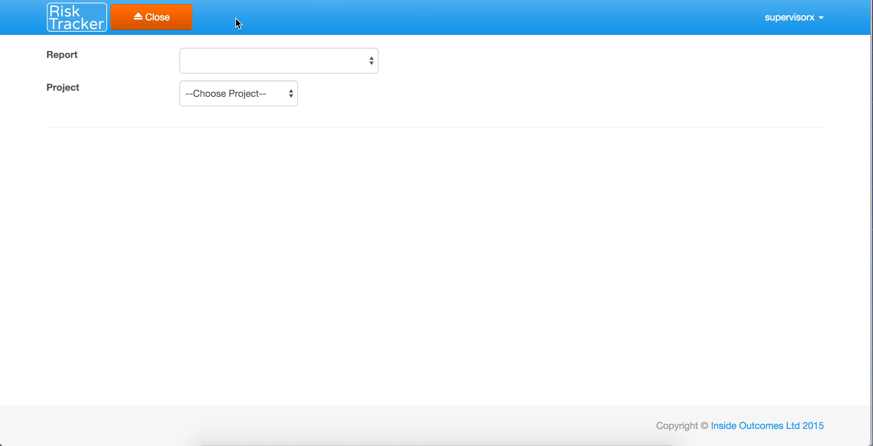
{"action": "left_click", "coordinate": [369, 55]}
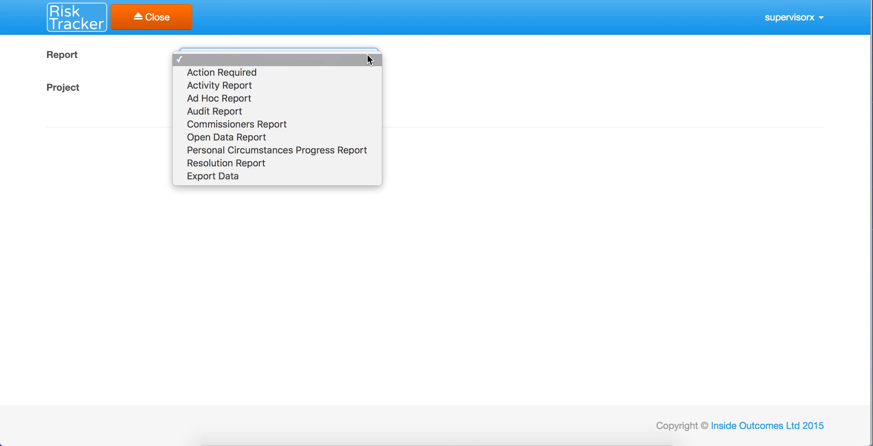
{"action": "left_click", "coordinate": [248, 78]}
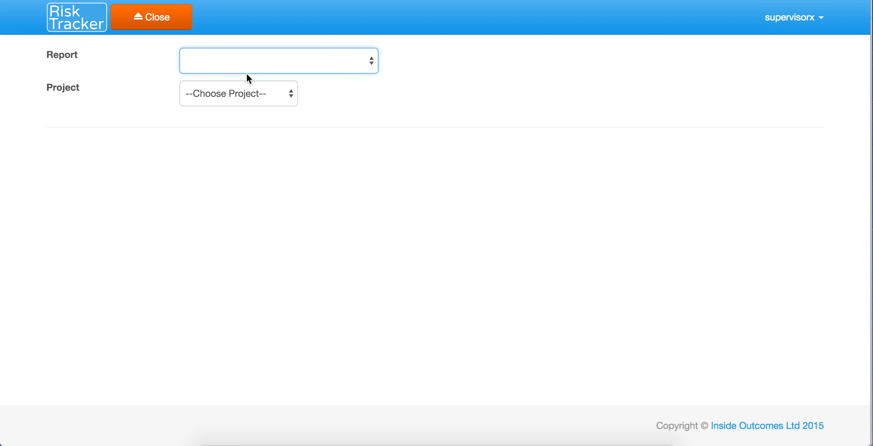
{"action": "left_click", "coordinate": [264, 96]}
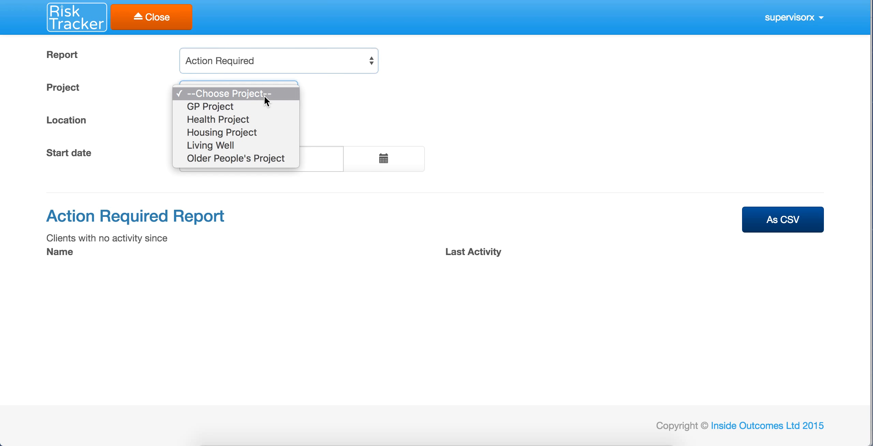
{"action": "left_click", "coordinate": [247, 103]}
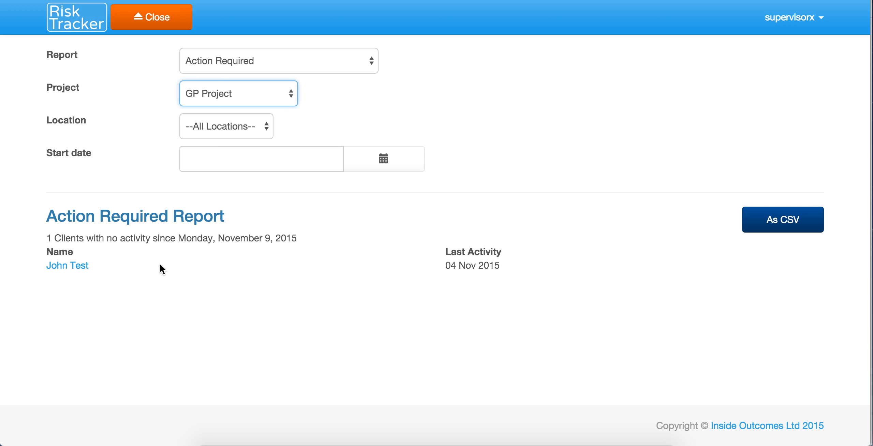
{"action": "left_click", "coordinate": [283, 54]}
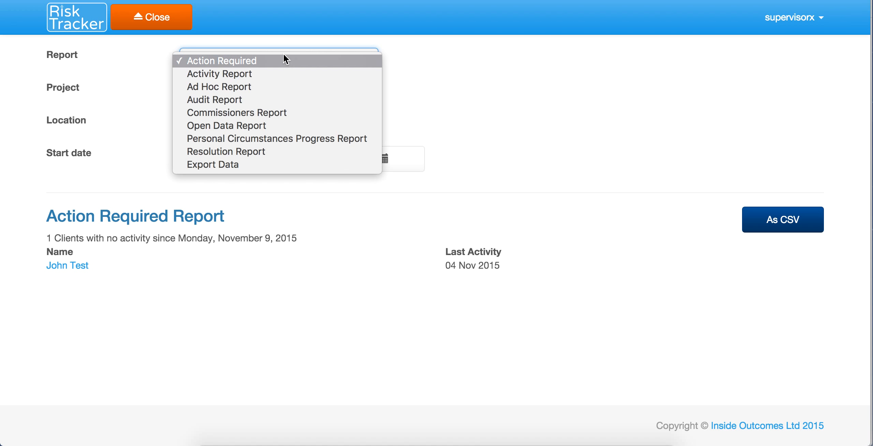
Step: Review the Activity Report (25 assessments, 31 sessions), then switch to the Ad Hoc Report
{"action": "left_click", "coordinate": [256, 74]}
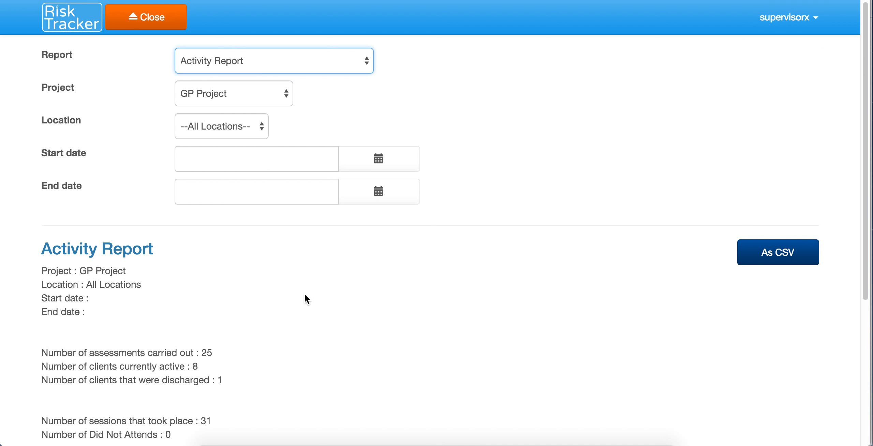
{"action": "scroll", "coordinate": [304, 297], "scroll_direction": "down", "scroll_amount": 3}
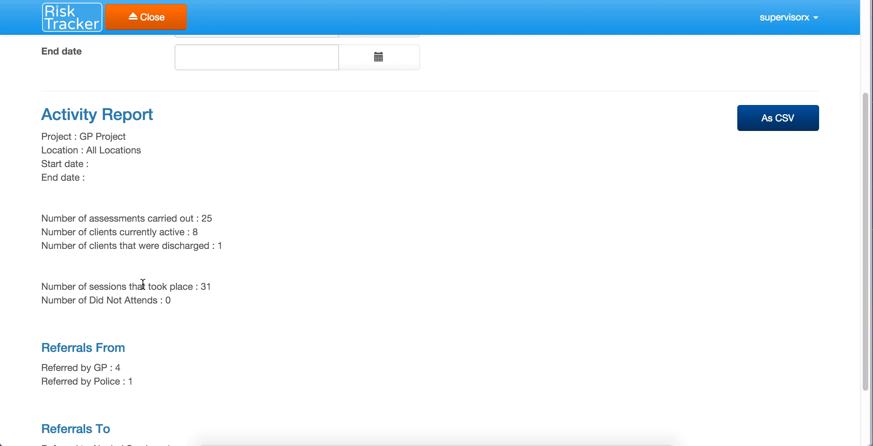
{"action": "scroll", "coordinate": [143, 284], "scroll_direction": "down", "scroll_amount": 3}
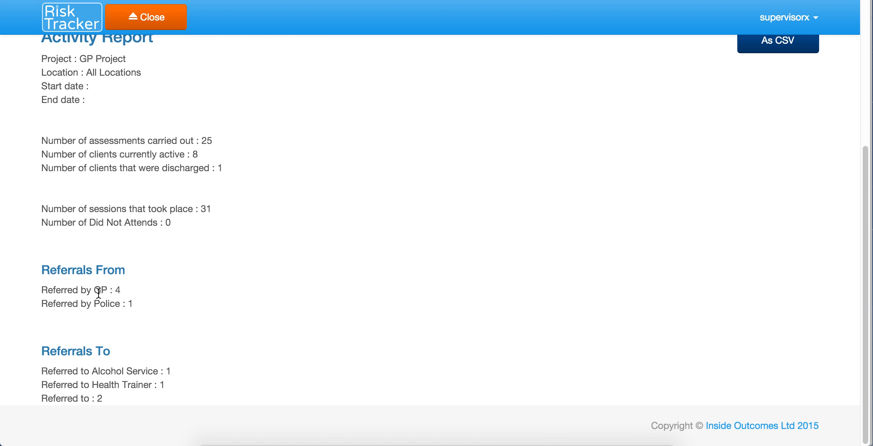
{"action": "scroll", "coordinate": [296, 368], "scroll_direction": "up", "scroll_amount": 8}
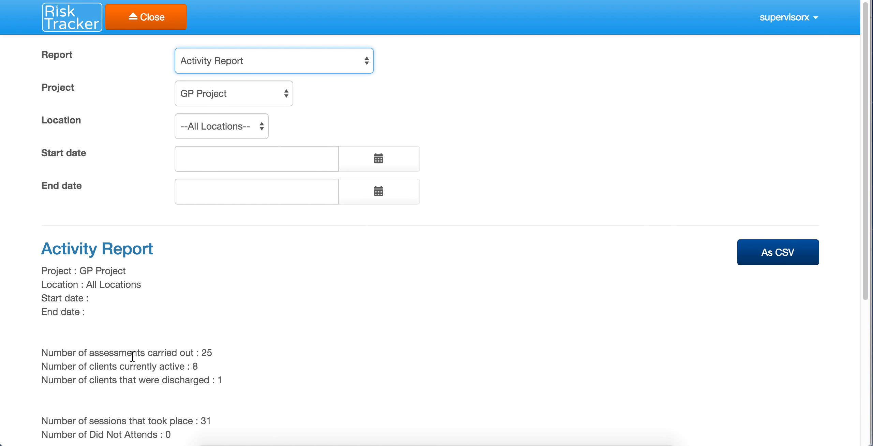
{"action": "left_click", "coordinate": [295, 61]}
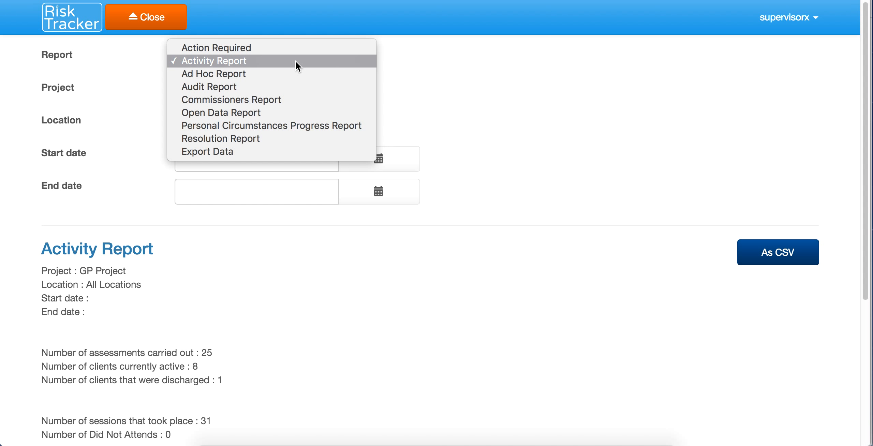
{"action": "left_click", "coordinate": [237, 73]}
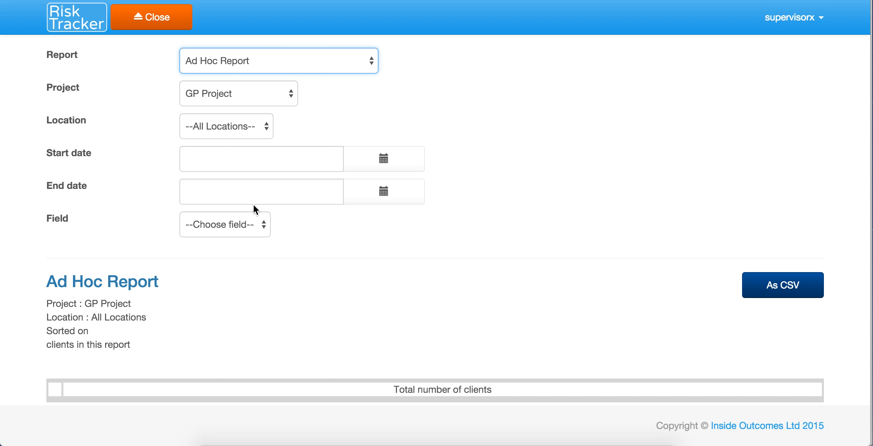
Step: Try Health Project as the report's project, then return to GP Project
{"action": "left_click", "coordinate": [251, 219]}
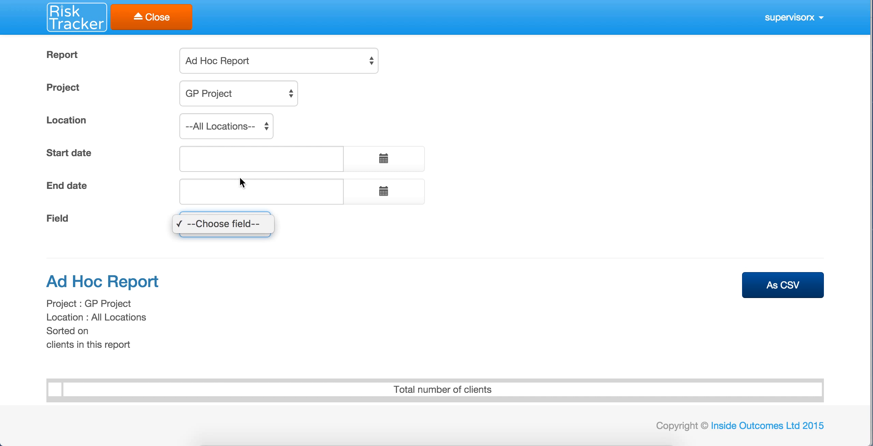
{"action": "left_click", "coordinate": [239, 127]}
{"action": "left_click", "coordinate": [232, 90]}
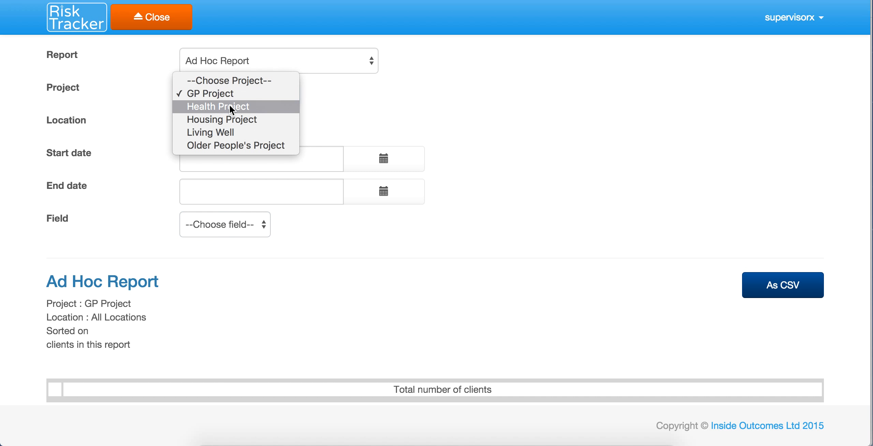
{"action": "left_click", "coordinate": [228, 104]}
{"action": "left_click", "coordinate": [228, 88]}
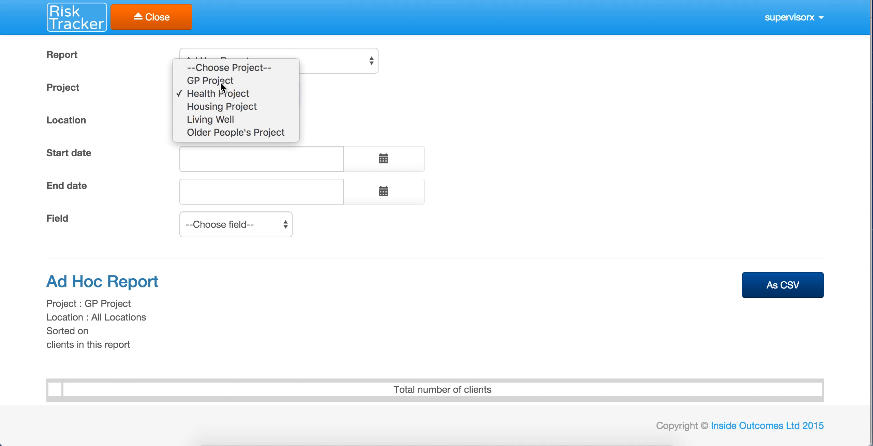
{"action": "key", "text": "Escape"}
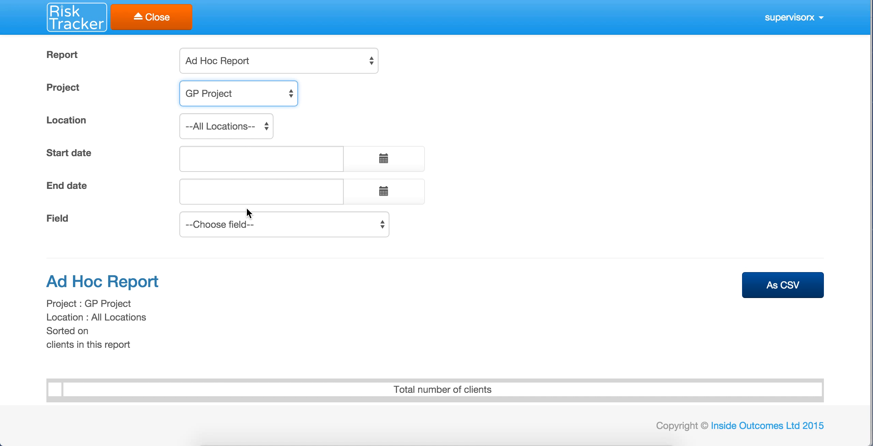
Step: Group the Ad Hoc Report by Gender and review the resulting table
{"action": "left_click", "coordinate": [246, 226]}
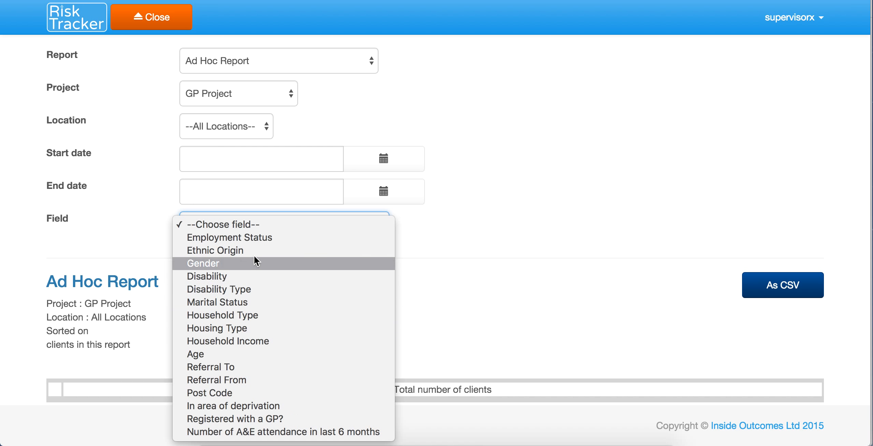
{"action": "left_click", "coordinate": [243, 263]}
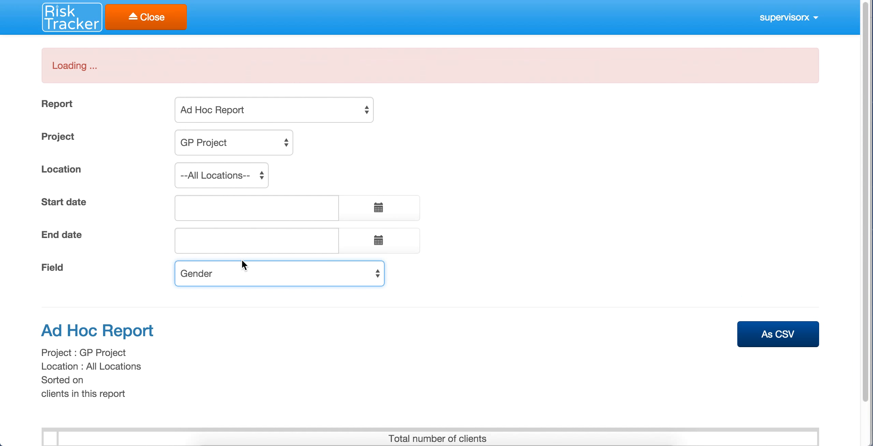
{"action": "scroll", "coordinate": [243, 265], "scroll_direction": "down", "scroll_amount": 3}
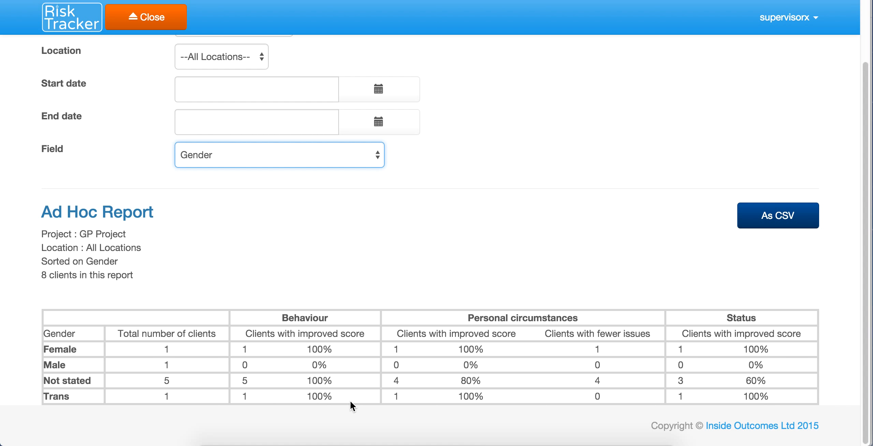
{"action": "scroll", "coordinate": [339, 308], "scroll_direction": "up", "scroll_amount": 3}
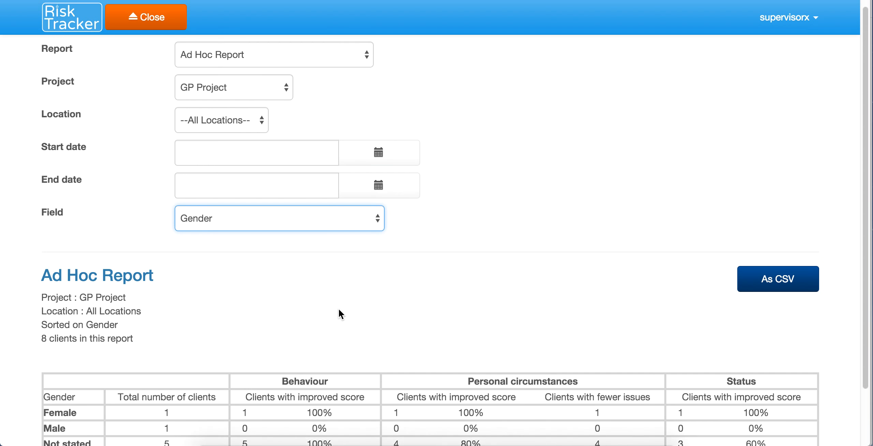
Step: Regroup the Ad Hoc Report by Ethnic Origin: 8 clients, 5 not stated
{"action": "left_click", "coordinate": [277, 231]}
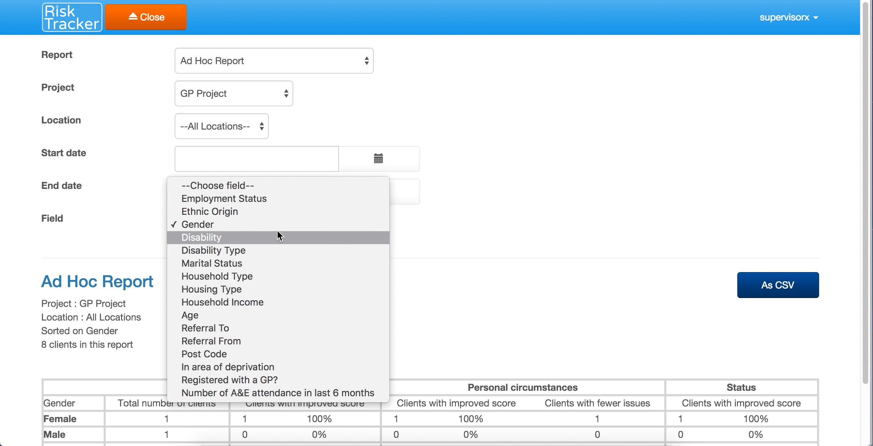
{"action": "left_click", "coordinate": [229, 210]}
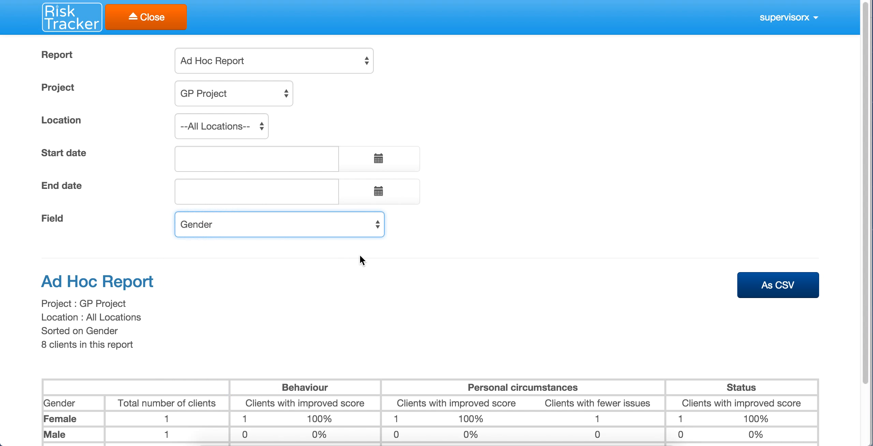
{"action": "scroll", "coordinate": [359, 254], "scroll_direction": "down", "scroll_amount": 2}
{"action": "scroll", "coordinate": [363, 261], "scroll_direction": "down", "scroll_amount": 1}
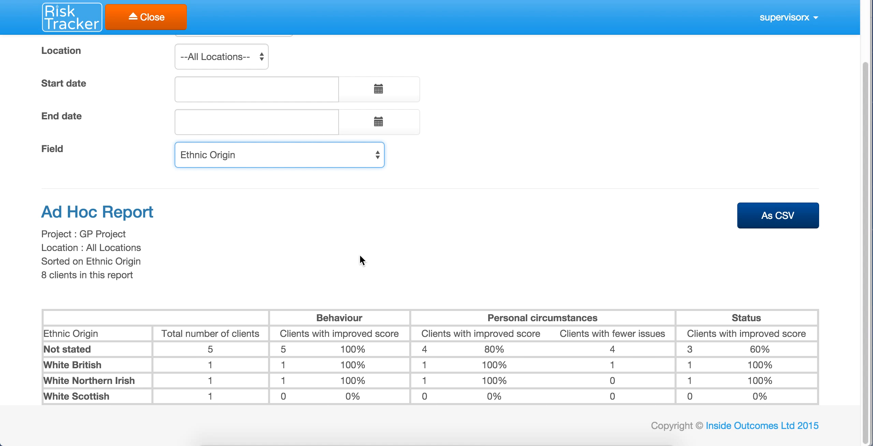
{"action": "scroll", "coordinate": [361, 260], "scroll_direction": "up", "scroll_amount": 3}
Step: Run the GP Project Audit Report with start date 01 Nov 2015, listing 6 current clients
{"action": "left_click", "coordinate": [273, 60]}
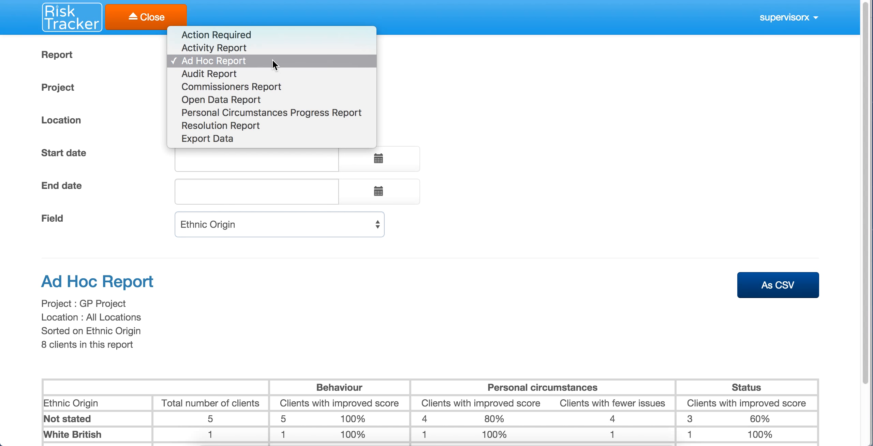
{"action": "left_click", "coordinate": [208, 74]}
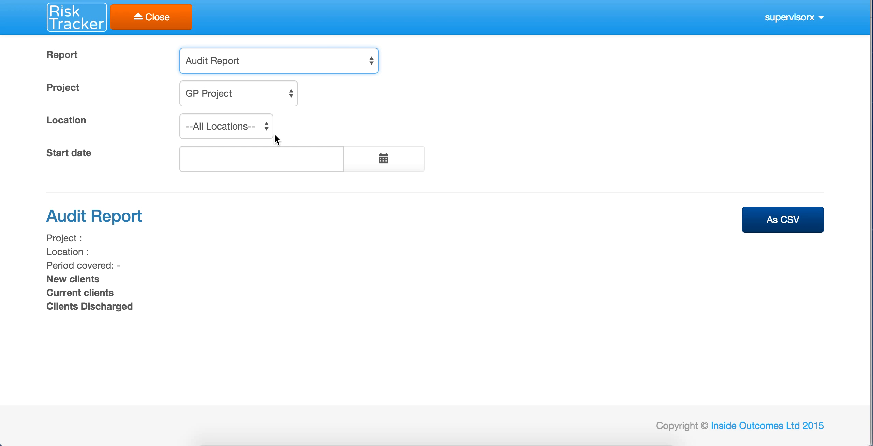
{"action": "left_click", "coordinate": [285, 150]}
{"action": "left_click", "coordinate": [370, 163]}
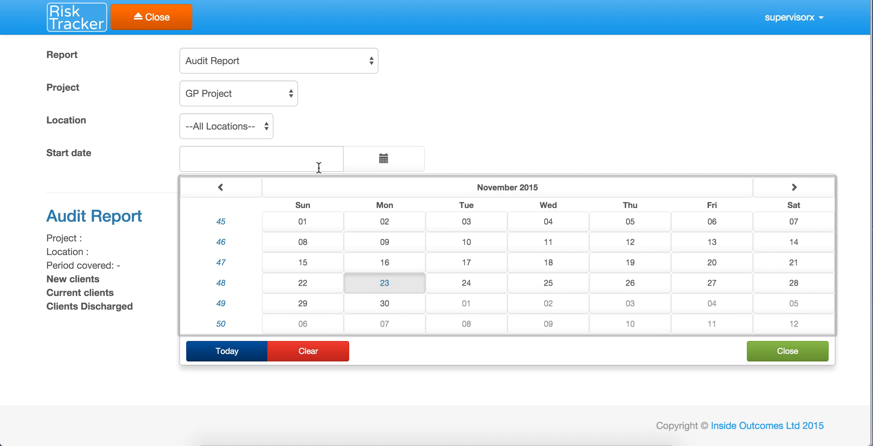
{"action": "left_click", "coordinate": [292, 222]}
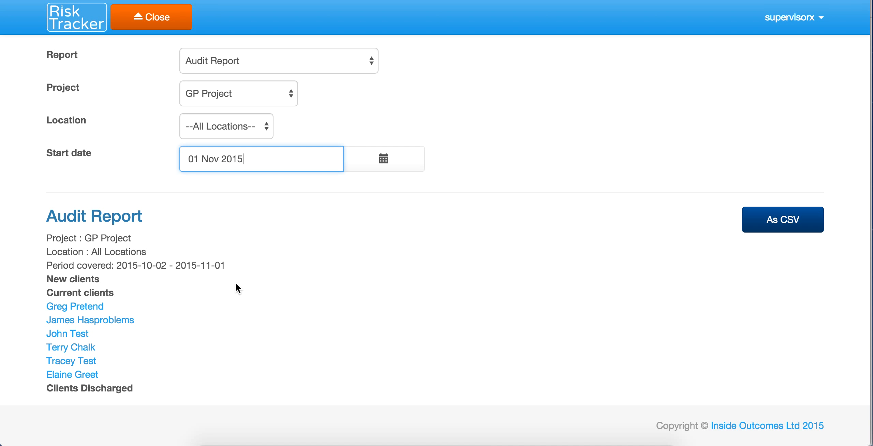
{"action": "left_click", "coordinate": [322, 69]}
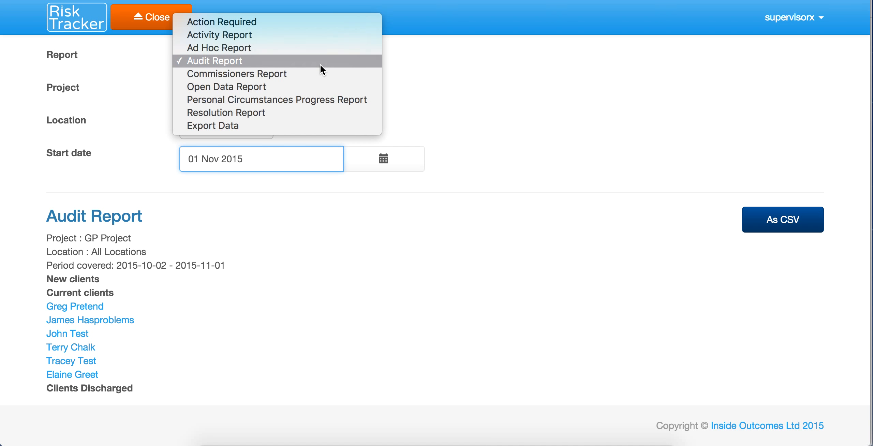
Step: Show the Commissioners Report and review its scores: 7 active clients, 85% improved Behaviour
{"action": "left_click", "coordinate": [261, 74]}
{"action": "scroll", "coordinate": [324, 232], "scroll_direction": "down", "scroll_amount": 5}
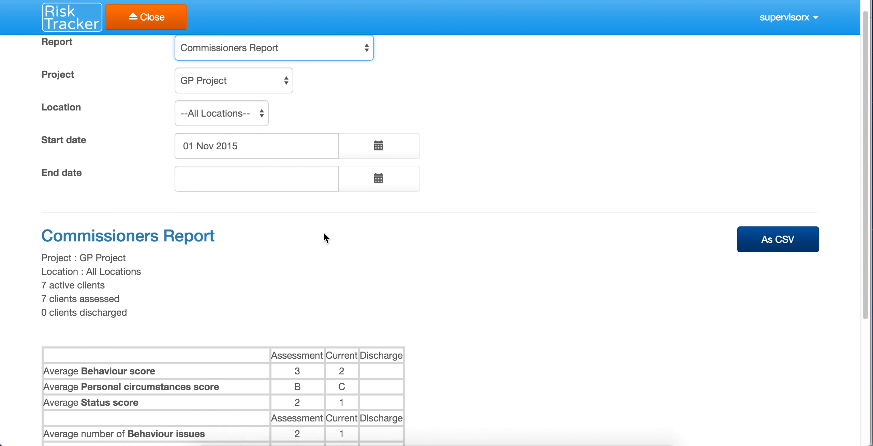
{"action": "scroll", "coordinate": [324, 233], "scroll_direction": "down", "scroll_amount": 1}
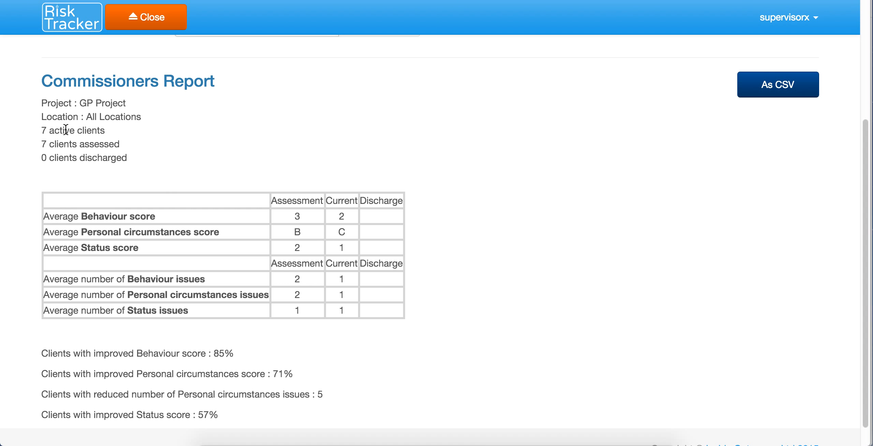
{"action": "scroll", "coordinate": [149, 261], "scroll_direction": "down", "scroll_amount": 2}
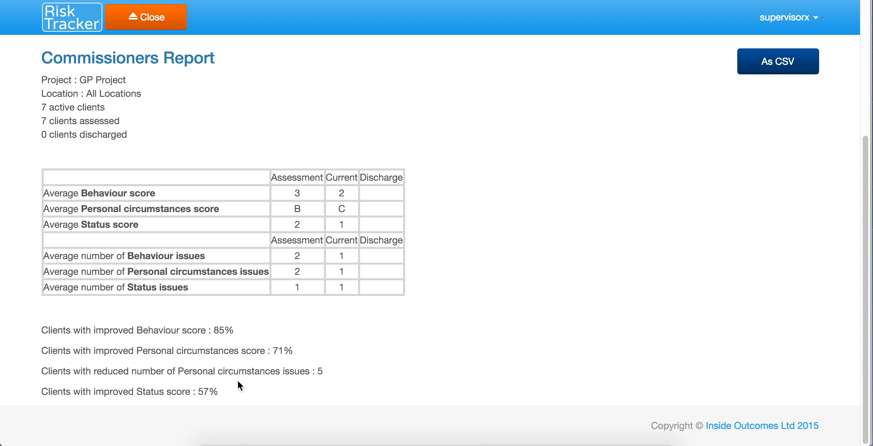
{"action": "scroll", "coordinate": [242, 311], "scroll_direction": "up", "scroll_amount": 5}
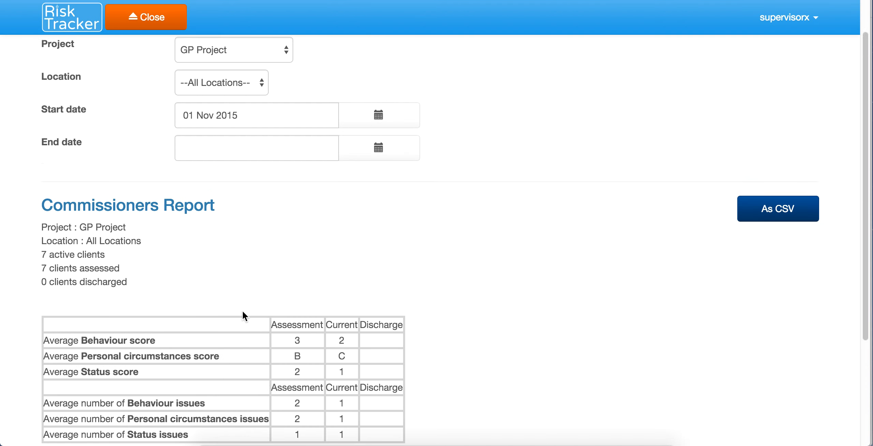
Step: Switch to the Open Data Report and scroll through its 20 clients and risk counts
{"action": "left_click", "coordinate": [267, 60]}
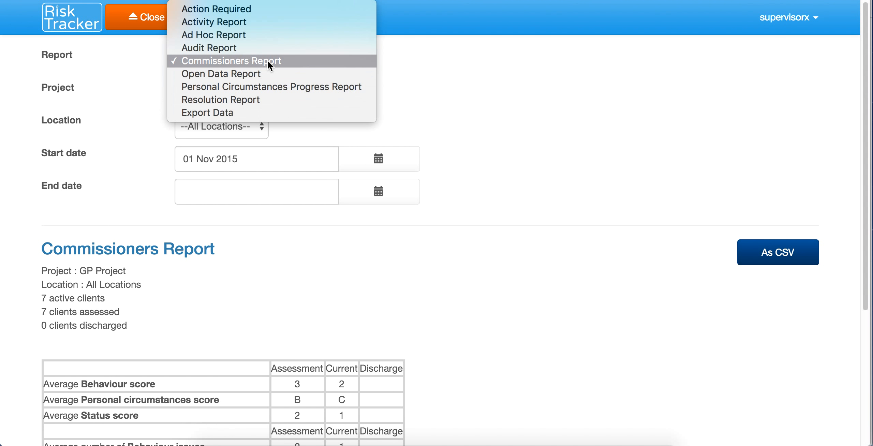
{"action": "left_click", "coordinate": [255, 71]}
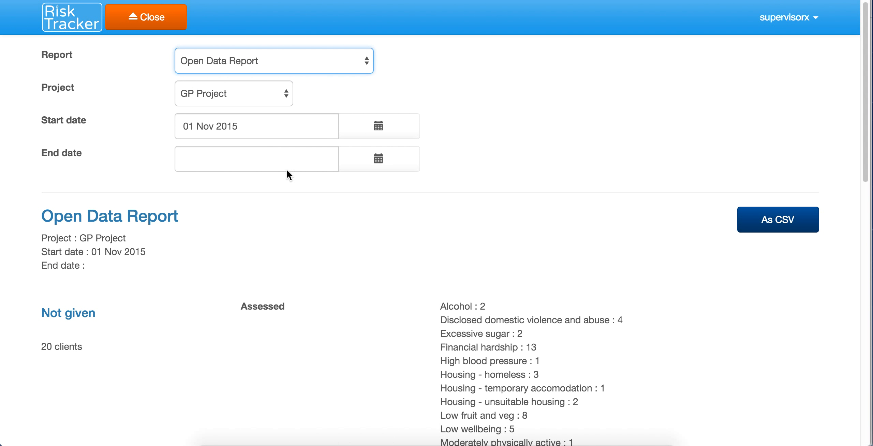
{"action": "scroll", "coordinate": [330, 273], "scroll_direction": "down", "scroll_amount": 4}
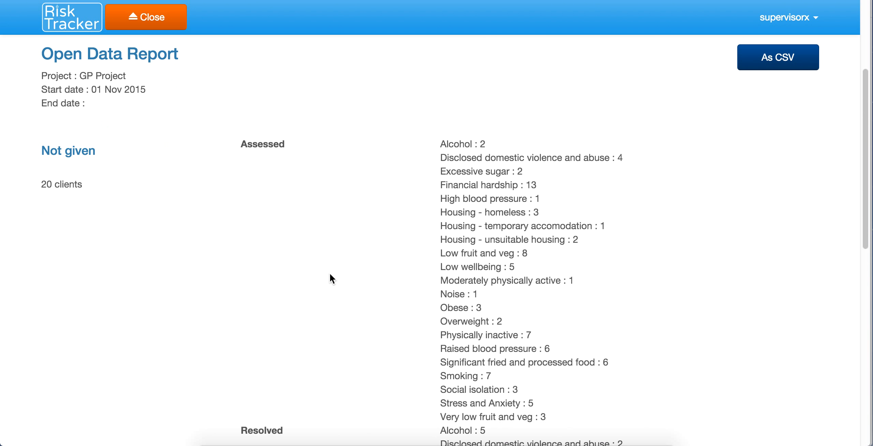
{"action": "scroll", "coordinate": [330, 273], "scroll_direction": "down", "scroll_amount": 4}
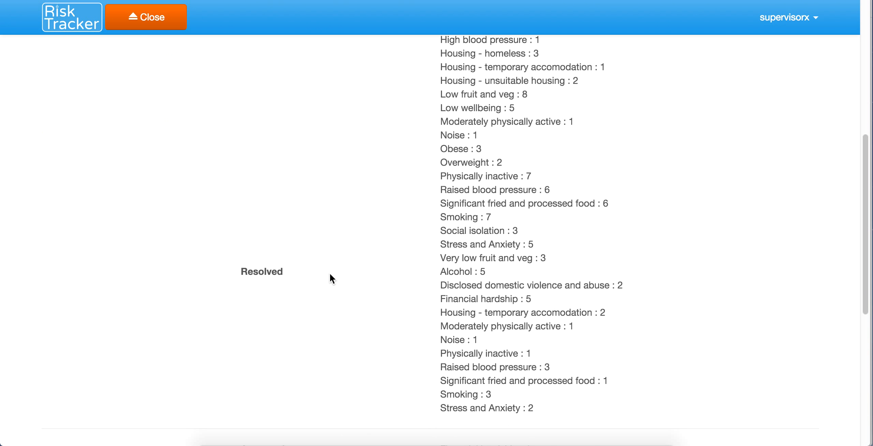
{"action": "scroll", "coordinate": [329, 273], "scroll_direction": "down", "scroll_amount": 3}
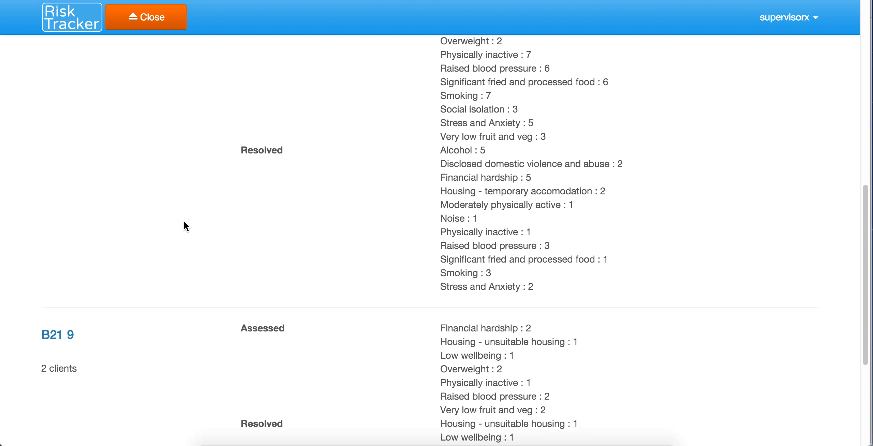
{"action": "scroll", "coordinate": [186, 226], "scroll_direction": "up", "scroll_amount": 5}
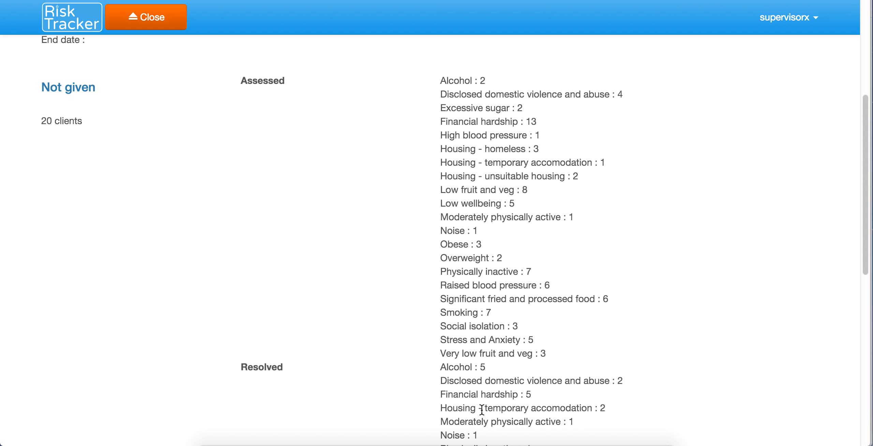
{"action": "scroll", "coordinate": [469, 275], "scroll_direction": "up", "scroll_amount": 3}
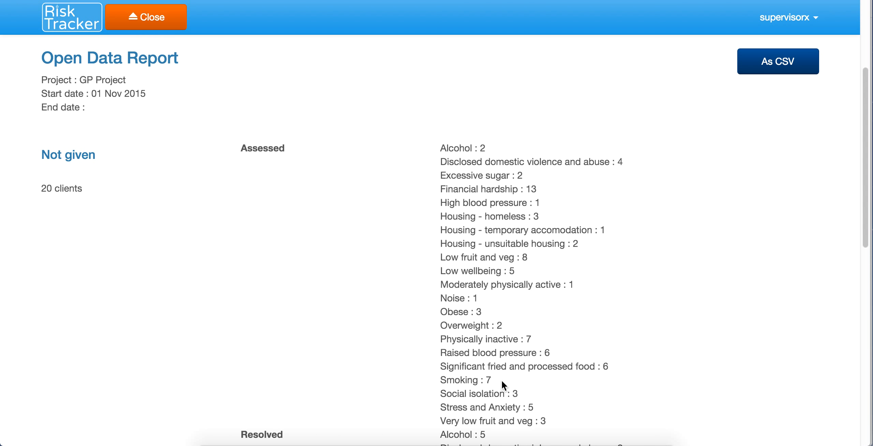
{"action": "scroll", "coordinate": [502, 380], "scroll_direction": "down", "scroll_amount": 3}
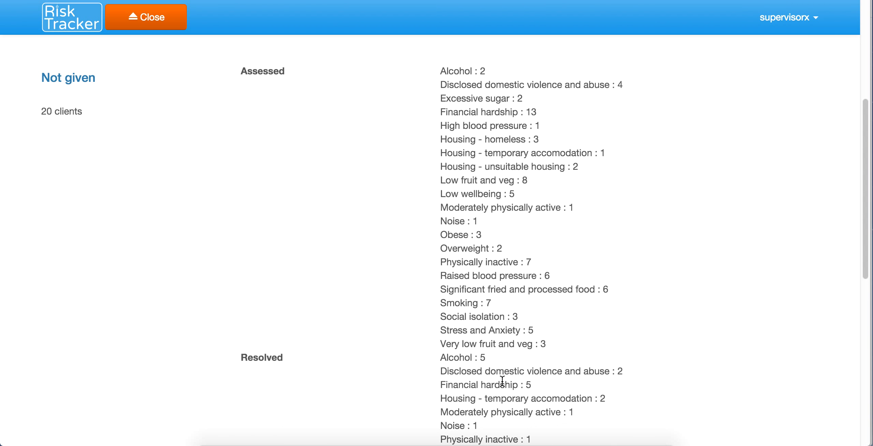
{"action": "scroll", "coordinate": [502, 380], "scroll_direction": "down", "scroll_amount": 5}
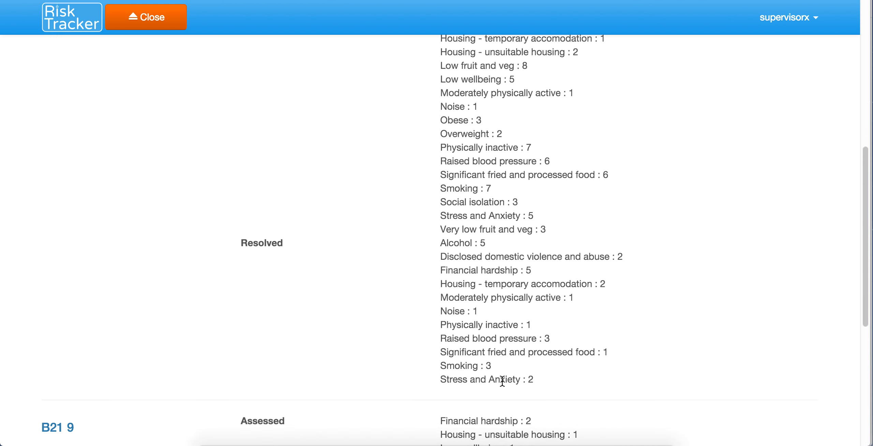
{"action": "scroll", "coordinate": [503, 381], "scroll_direction": "down", "scroll_amount": 10}
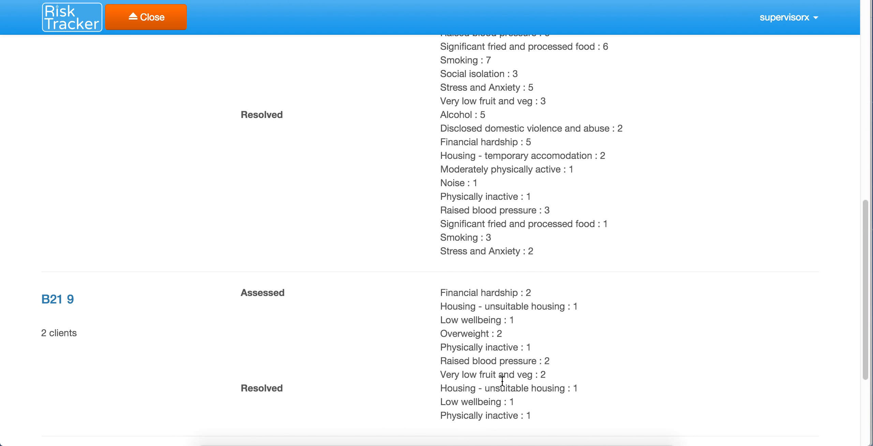
{"action": "scroll", "coordinate": [503, 381], "scroll_direction": "down", "scroll_amount": 1}
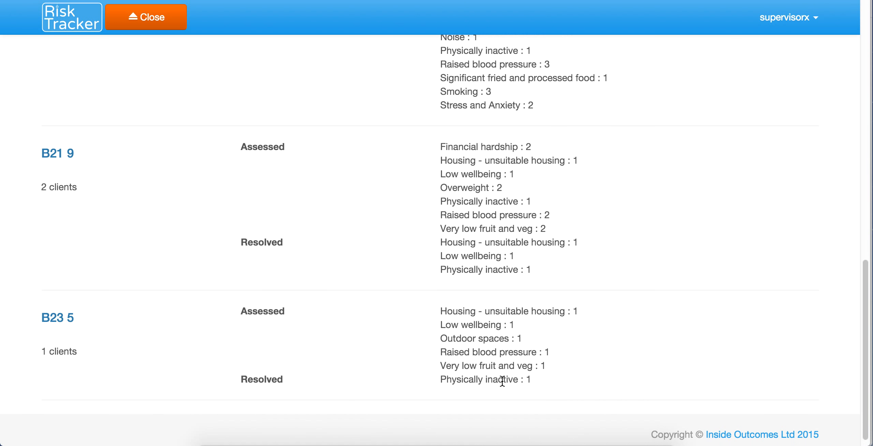
{"action": "scroll", "coordinate": [503, 381], "scroll_direction": "up", "scroll_amount": 20}
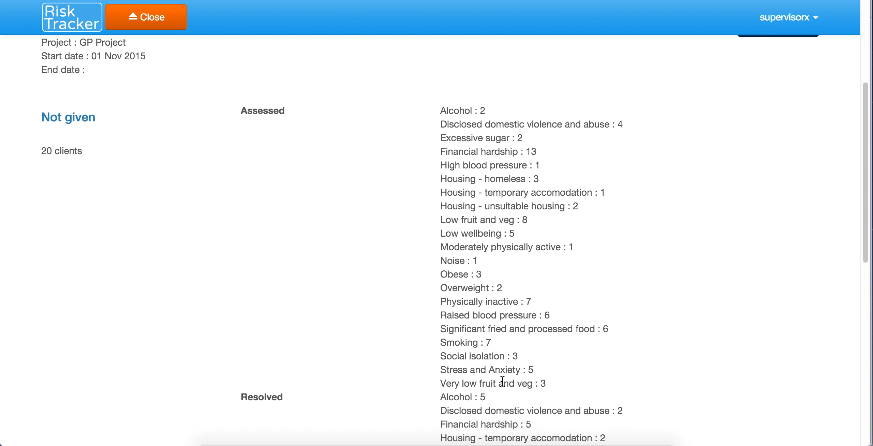
{"action": "scroll", "coordinate": [503, 381], "scroll_direction": "up", "scroll_amount": 6}
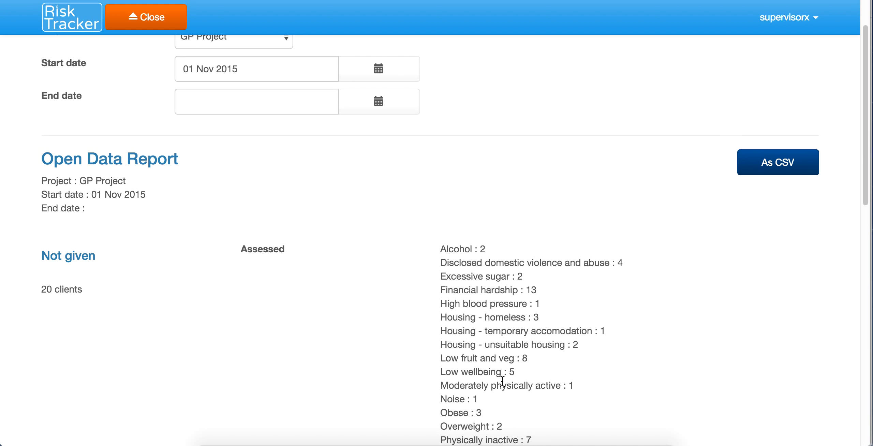
{"action": "scroll", "coordinate": [502, 381], "scroll_direction": "up", "scroll_amount": 3}
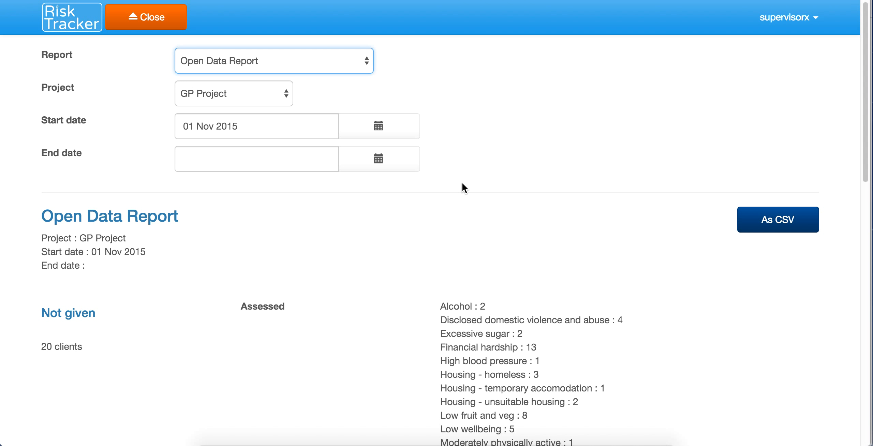
{"action": "left_click", "coordinate": [367, 61]}
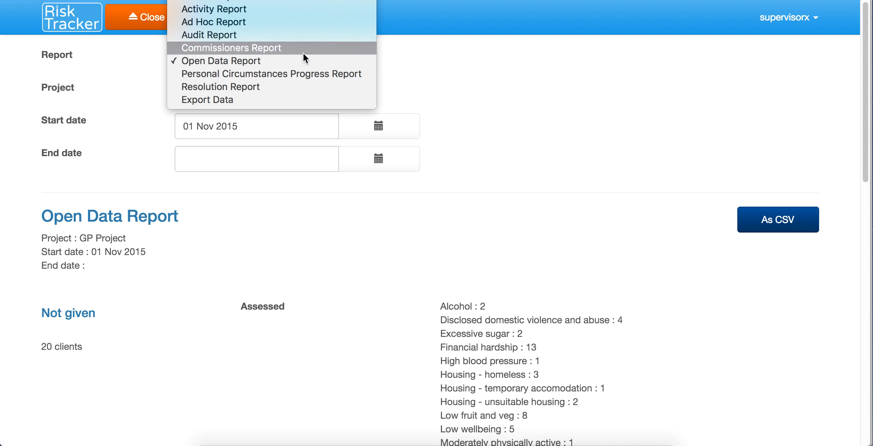
Step: View the Resolution Report and export it as CSV, opening resolution (6).csv in Excel
{"action": "left_click", "coordinate": [251, 87]}
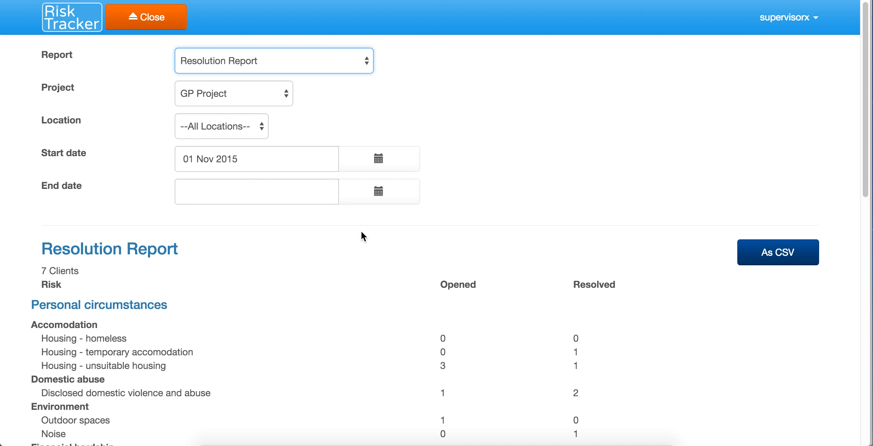
{"action": "scroll", "coordinate": [336, 283], "scroll_direction": "down", "scroll_amount": 5}
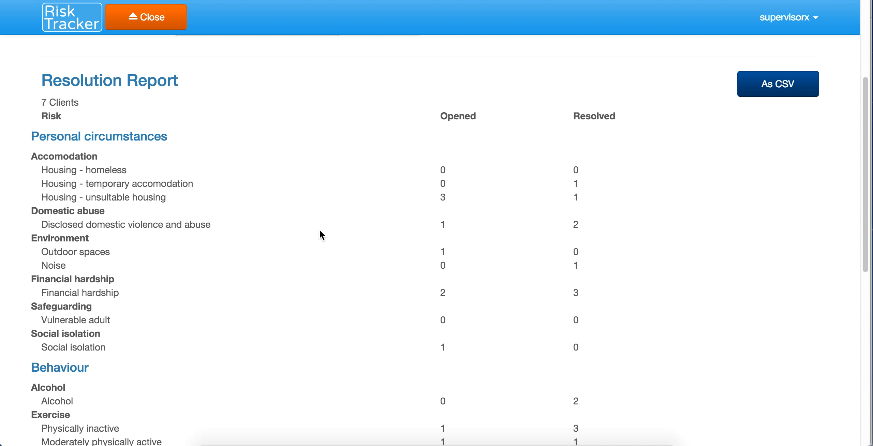
{"action": "scroll", "coordinate": [320, 231], "scroll_direction": "down", "scroll_amount": 10}
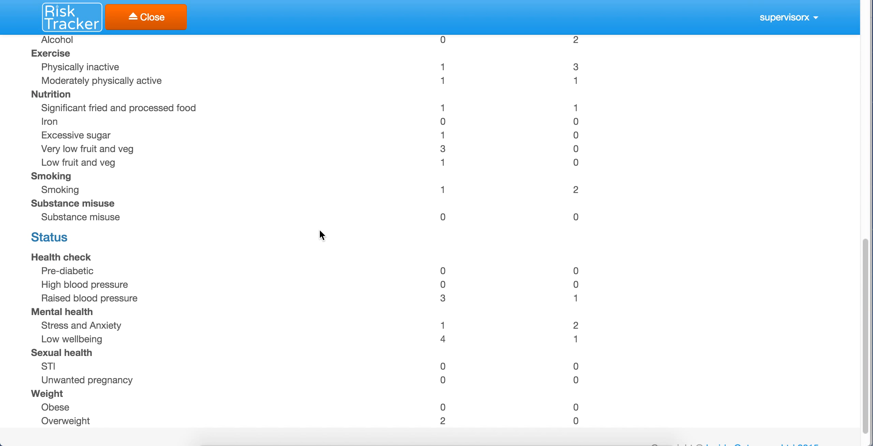
{"action": "scroll", "coordinate": [320, 231], "scroll_direction": "up", "scroll_amount": 15}
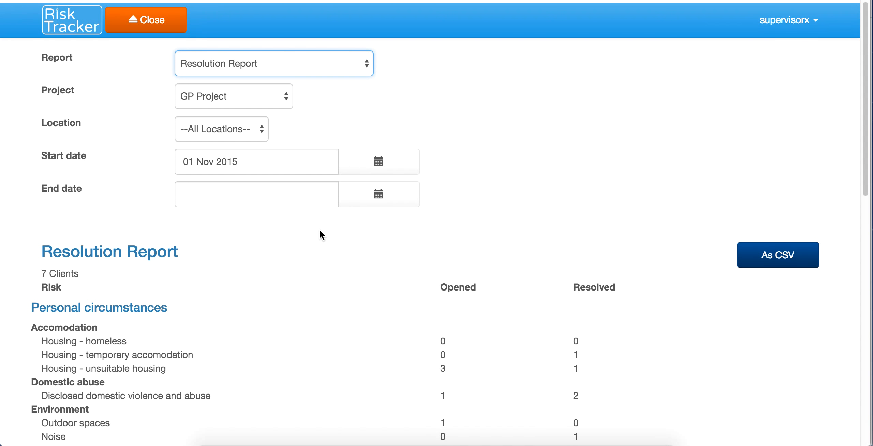
{"action": "left_click", "coordinate": [772, 248]}
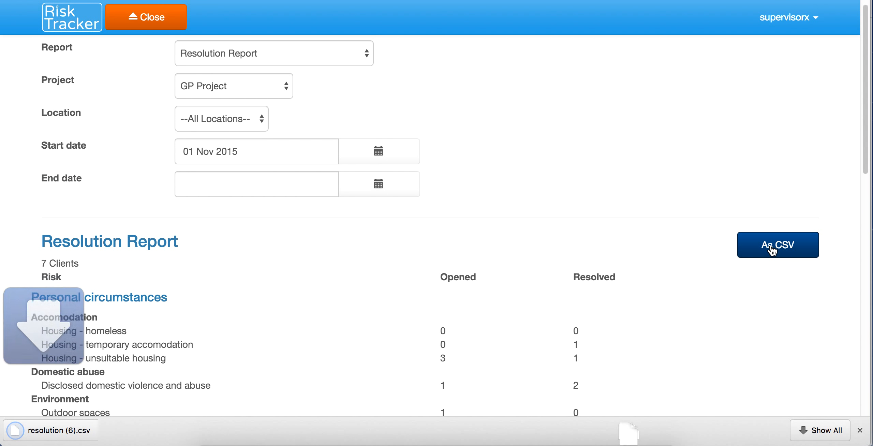
{"action": "left_click", "coordinate": [62, 432]}
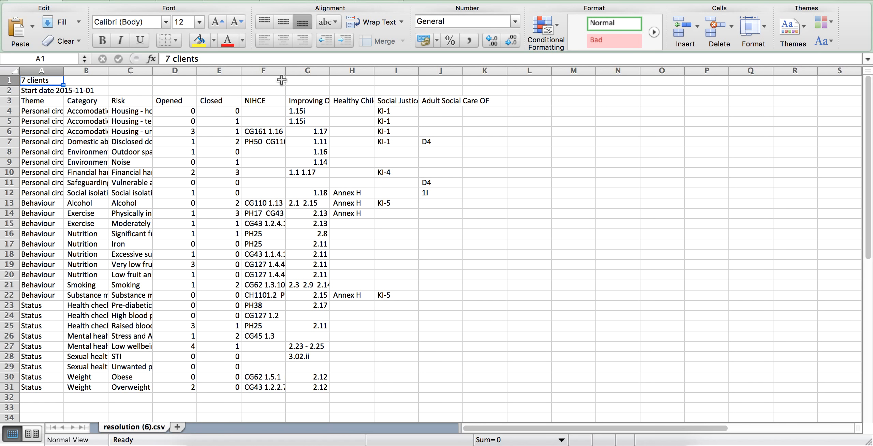
Step: Widen column F in Excel so the full NIHCE references are visible
{"action": "left_click_drag", "start_coordinate": [286, 74], "coordinate": [455, 76]}
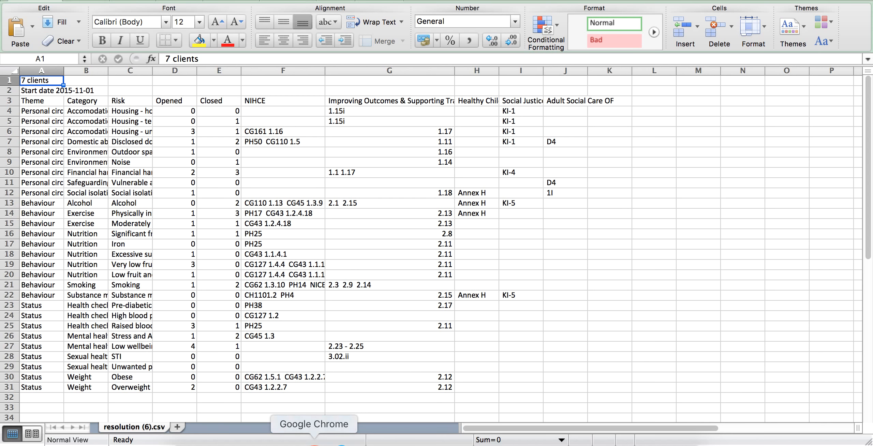
Step: Bring the Risk Tracker GP Project Resolution Report in Chrome back to the front
{"action": "left_click", "coordinate": [314, 441]}
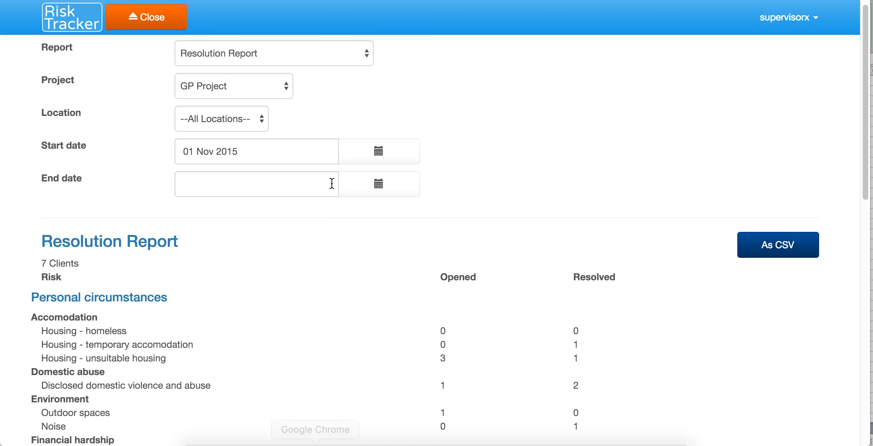
Step: Show the GP Project Export Data CSV report, then close the reports to reach the client list
{"action": "left_click", "coordinate": [292, 56]}
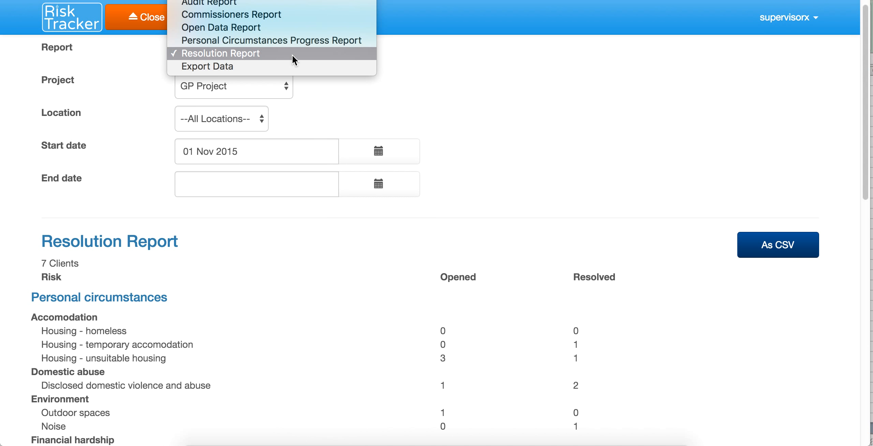
{"action": "left_click", "coordinate": [274, 67]}
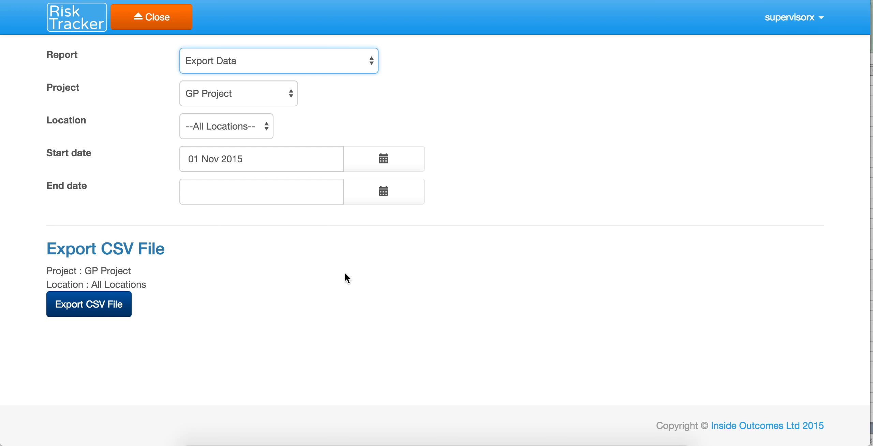
{"action": "left_click", "coordinate": [161, 26]}
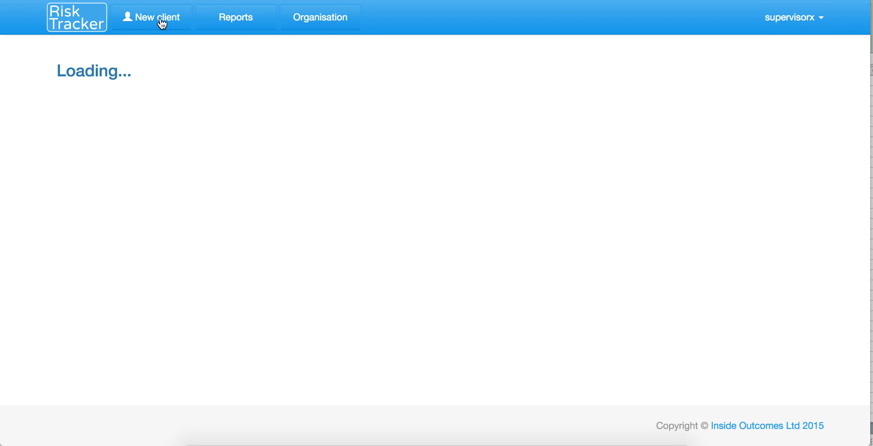